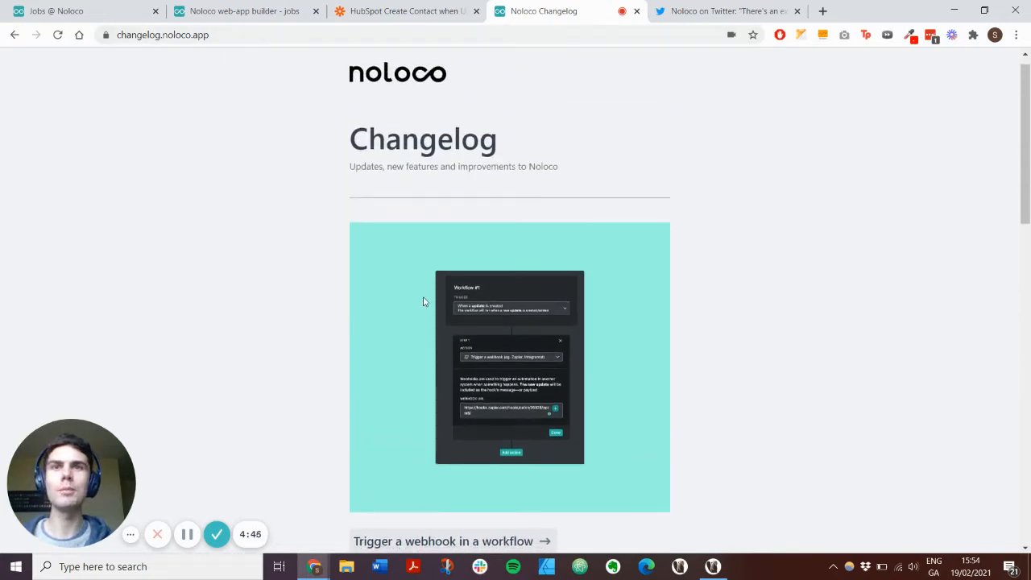
Read the 'Trigger a webhook in a workflow' changelog post, then view Noloco's tweet announcing it.
{"action": "scroll", "coordinate": [425, 300], "scroll_direction": "down", "scroll_amount": 3}
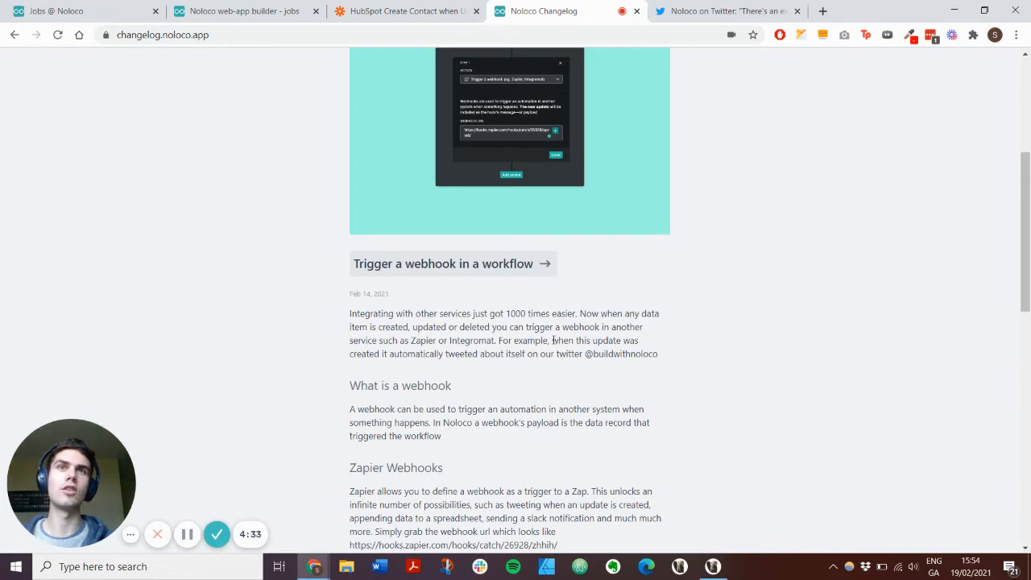
{"action": "scroll", "coordinate": [554, 340], "scroll_direction": "up", "scroll_amount": 2}
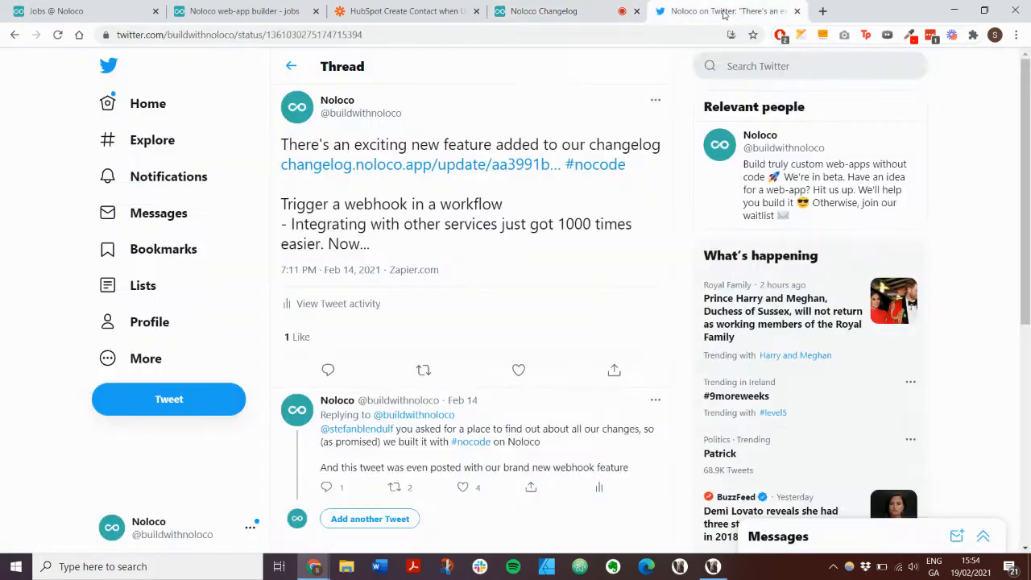
{"action": "left_click", "coordinate": [725, 13]}
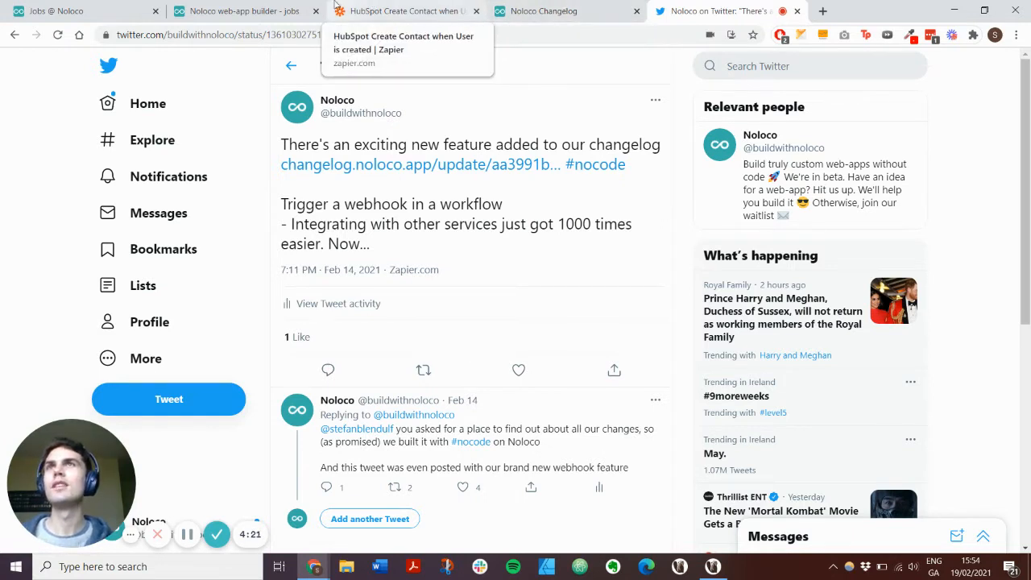
Go back to the Noloco builder's User data table.
{"action": "left_click", "coordinate": [249, 9]}
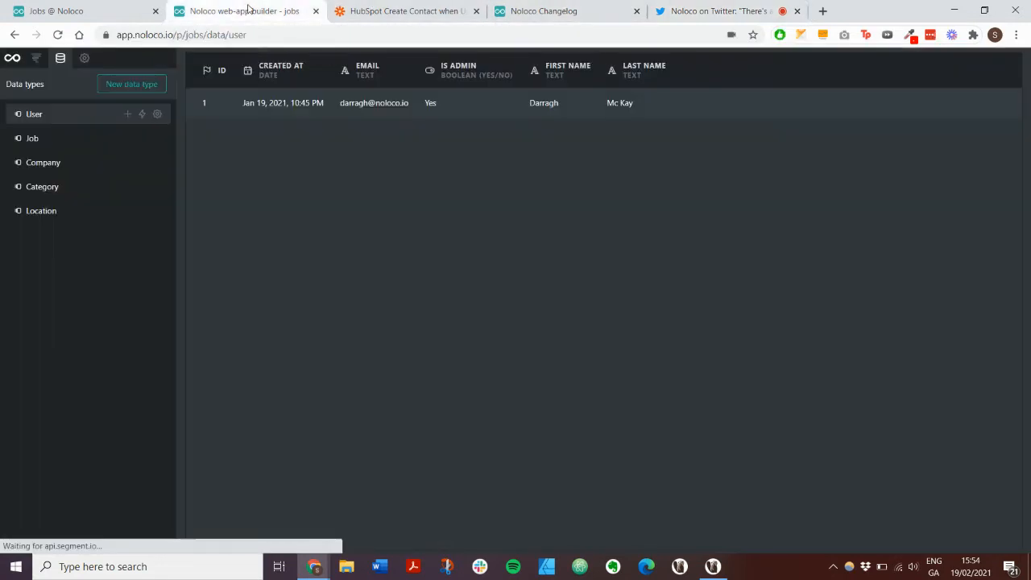
{"action": "left_click", "coordinate": [112, 11]}
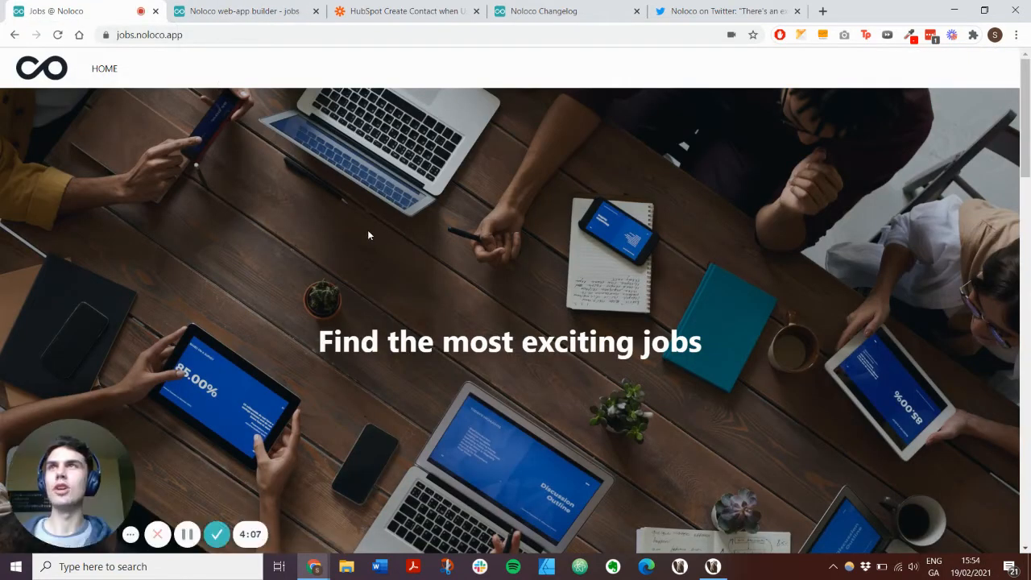
{"action": "scroll", "coordinate": [368, 234], "scroll_direction": "down", "scroll_amount": 3}
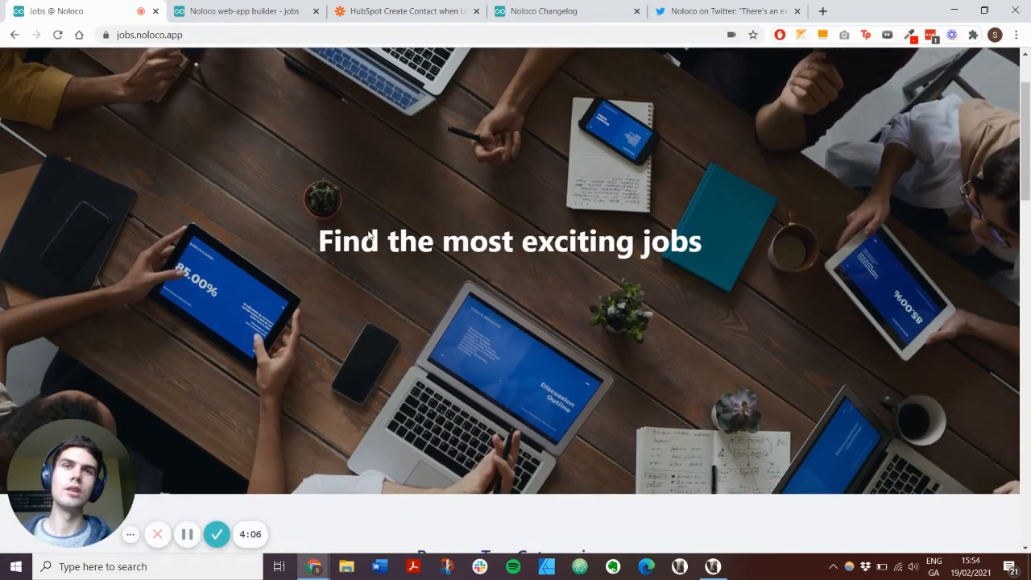
{"action": "scroll", "coordinate": [367, 235], "scroll_direction": "down", "scroll_amount": 3}
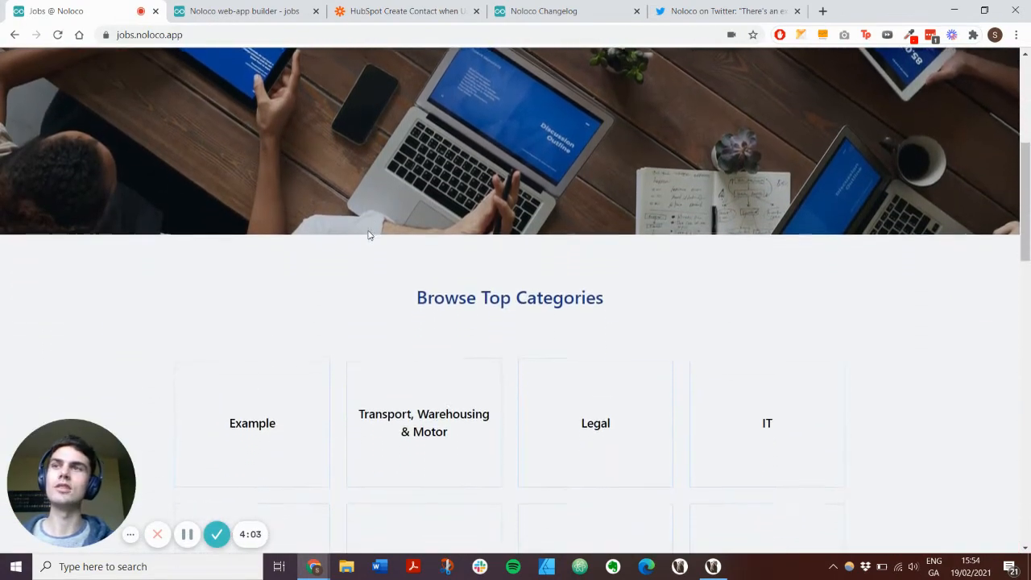
{"action": "scroll", "coordinate": [368, 234], "scroll_direction": "down", "scroll_amount": 1}
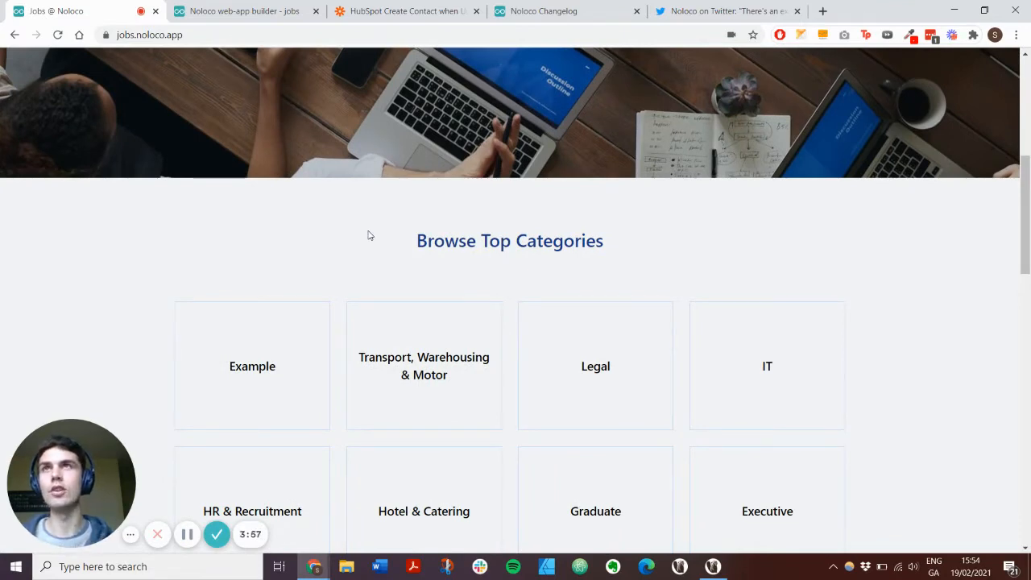
{"action": "left_click", "coordinate": [217, 6]}
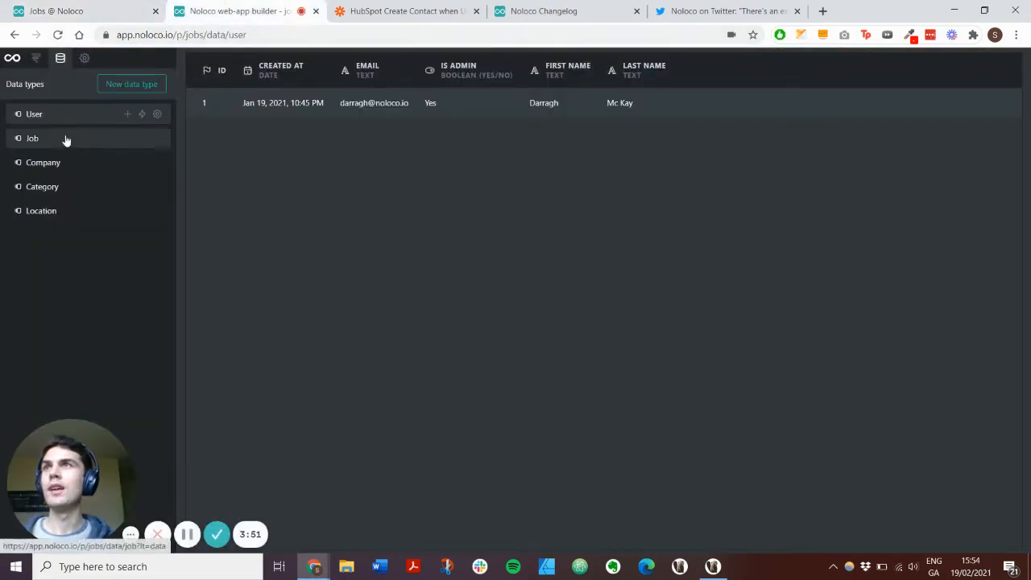
Open User Workflow #1 and clear the old URL from its Trigger a webhook step.
{"action": "left_click", "coordinate": [142, 116]}
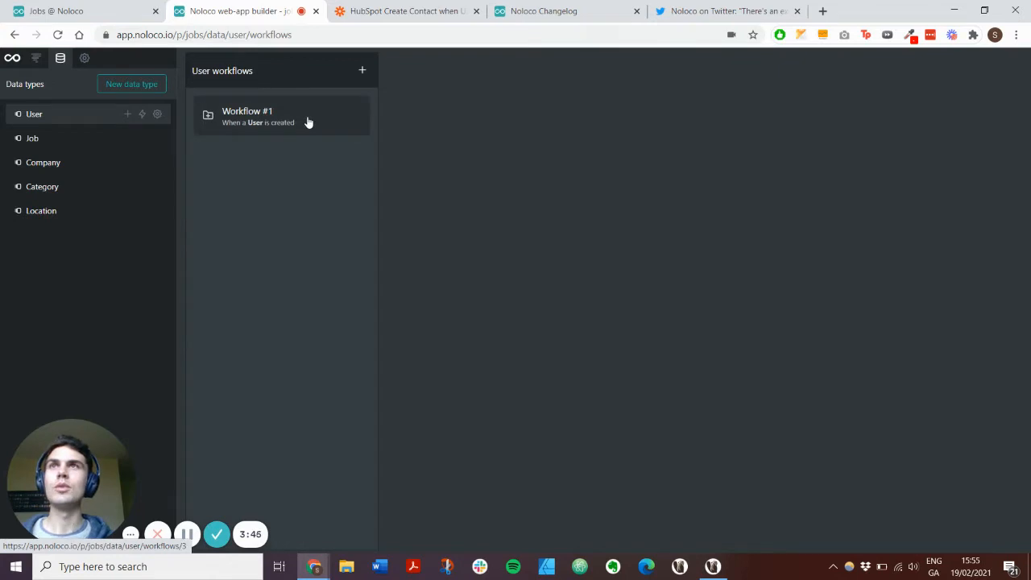
{"action": "left_click", "coordinate": [284, 121]}
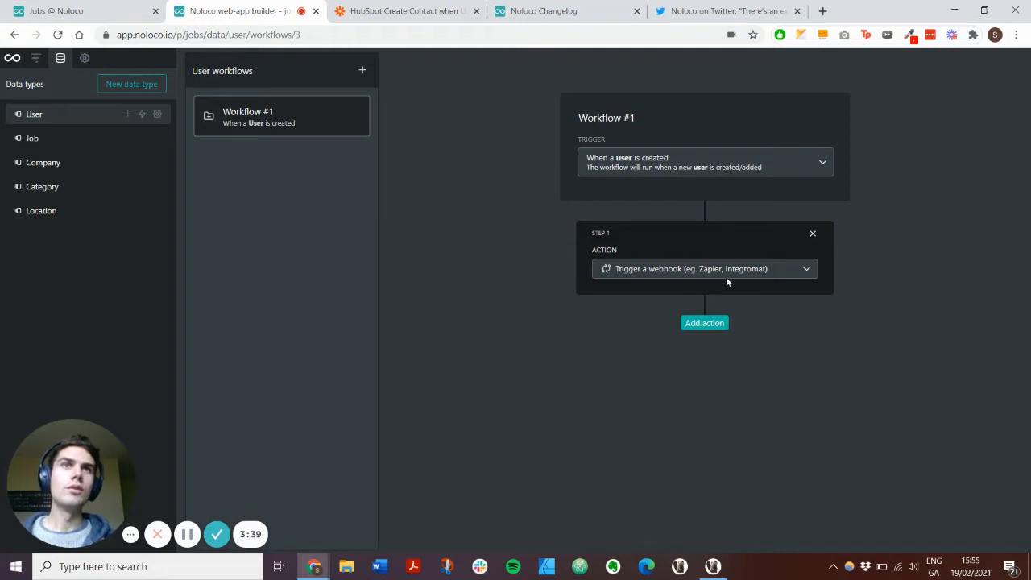
{"action": "left_click", "coordinate": [690, 269]}
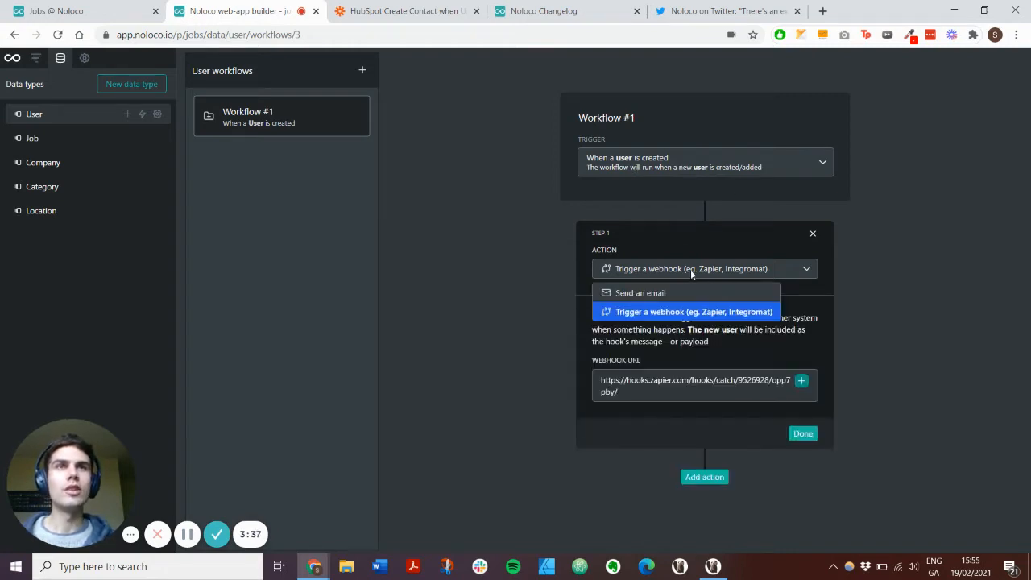
{"action": "left_click", "coordinate": [684, 312]}
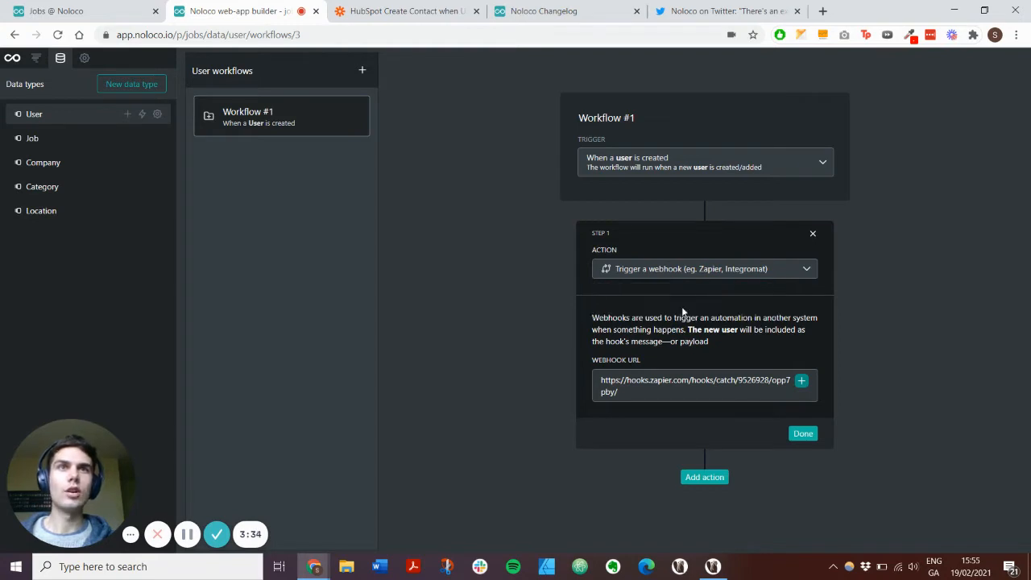
{"action": "triple_click", "coordinate": [634, 390]}
{"action": "key", "text": "BackSpace"}
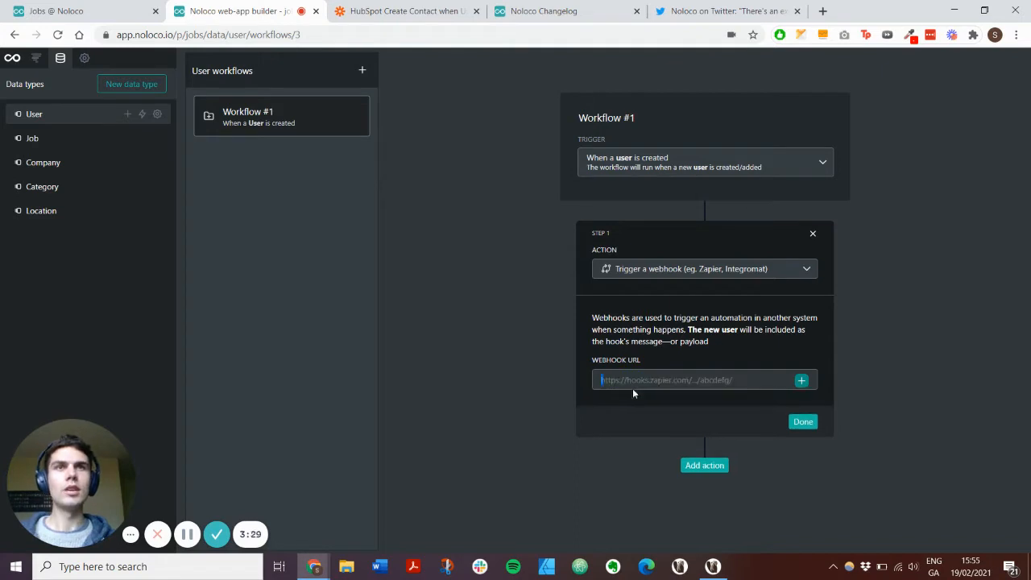
{"action": "left_click", "coordinate": [385, 7]}
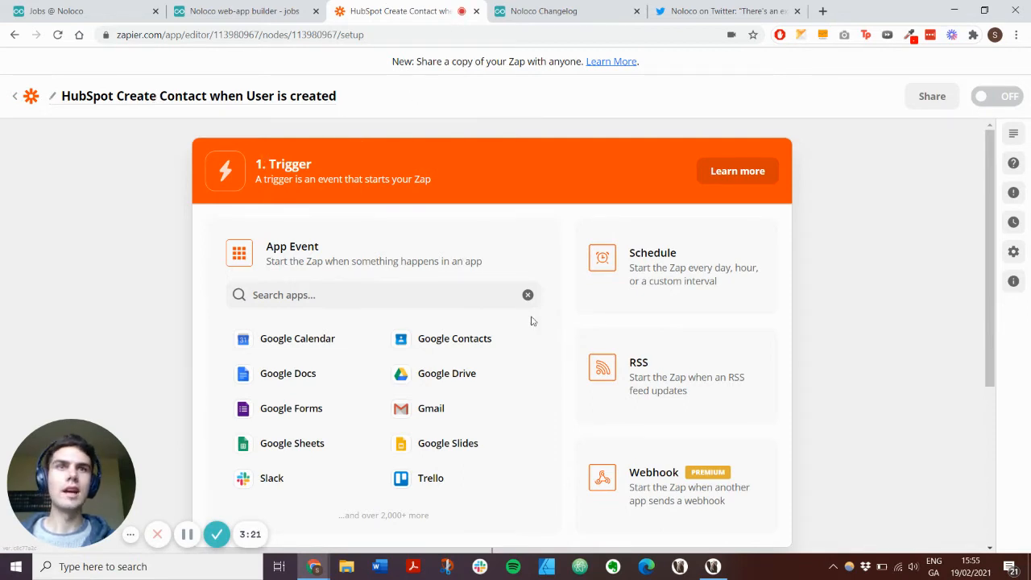
Give the Zap a Webhooks Catch Hook trigger and copy its custom webhook URL.
{"action": "left_click", "coordinate": [639, 465]}
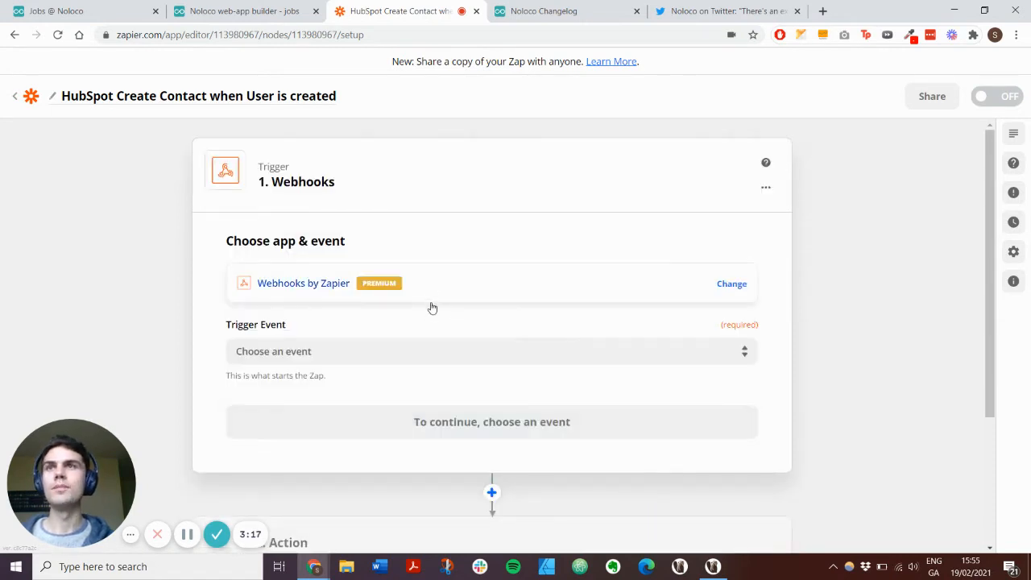
{"action": "left_click", "coordinate": [428, 353]}
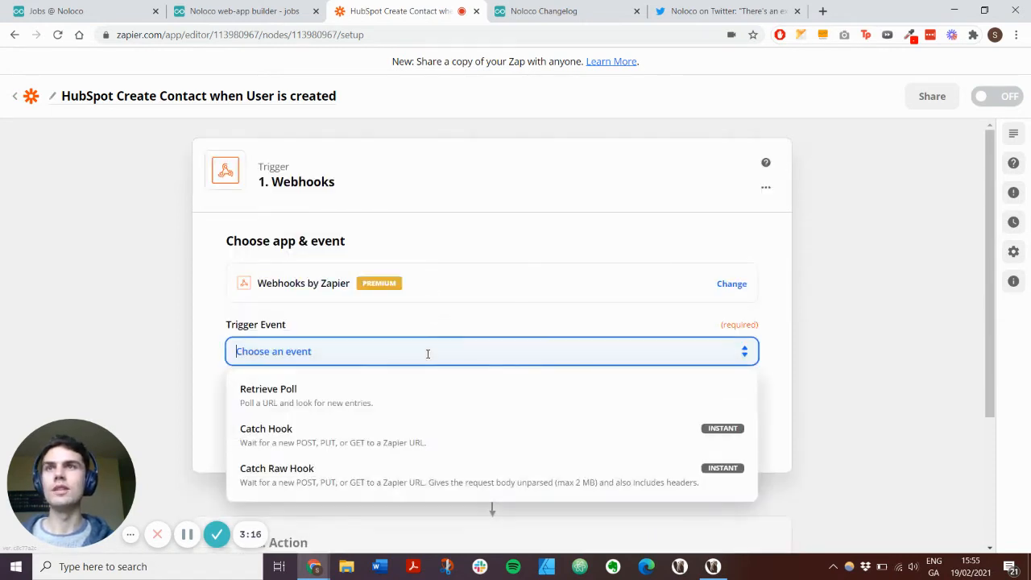
{"action": "left_click", "coordinate": [392, 433]}
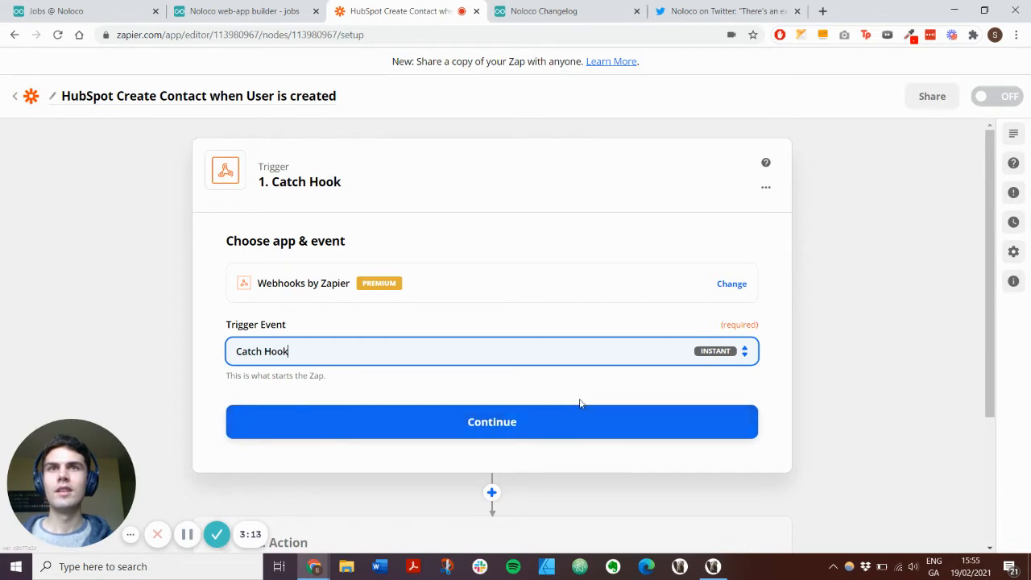
{"action": "left_click", "coordinate": [491, 422]}
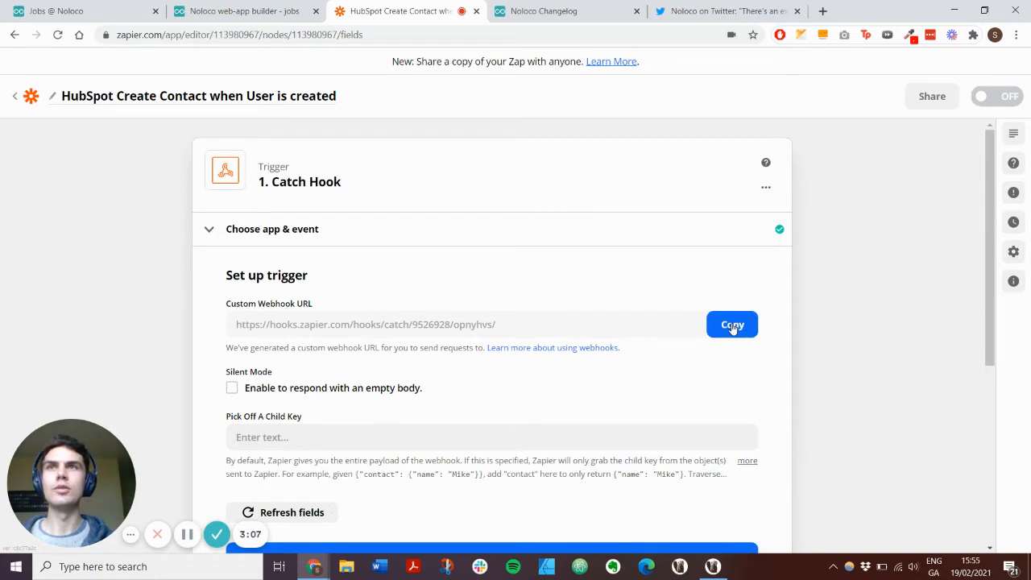
{"action": "left_click", "coordinate": [732, 325]}
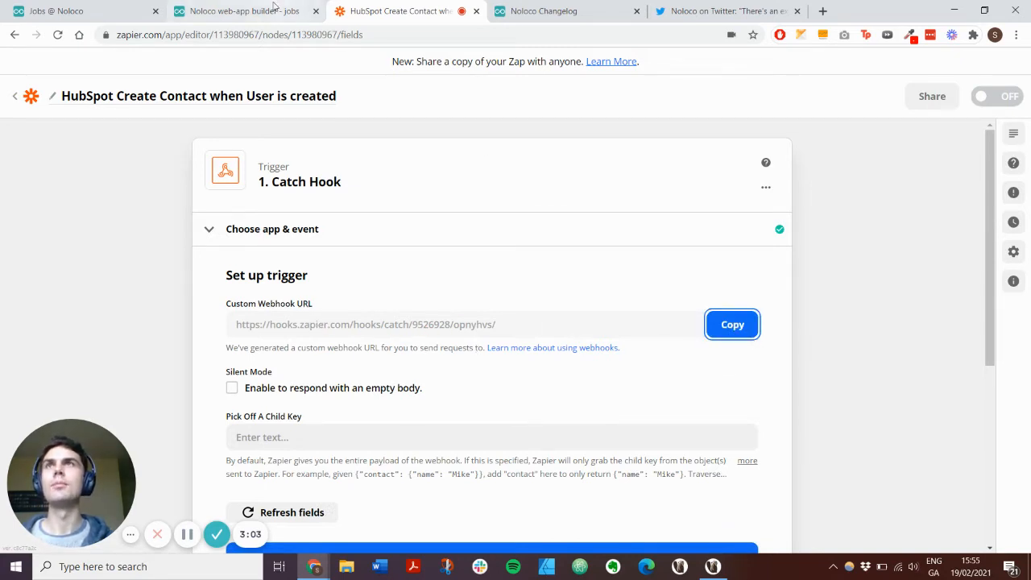
Paste the Zapier Catch Hook URL into Workflow #1's Webhook URL and save the step.
{"action": "left_click", "coordinate": [242, 11]}
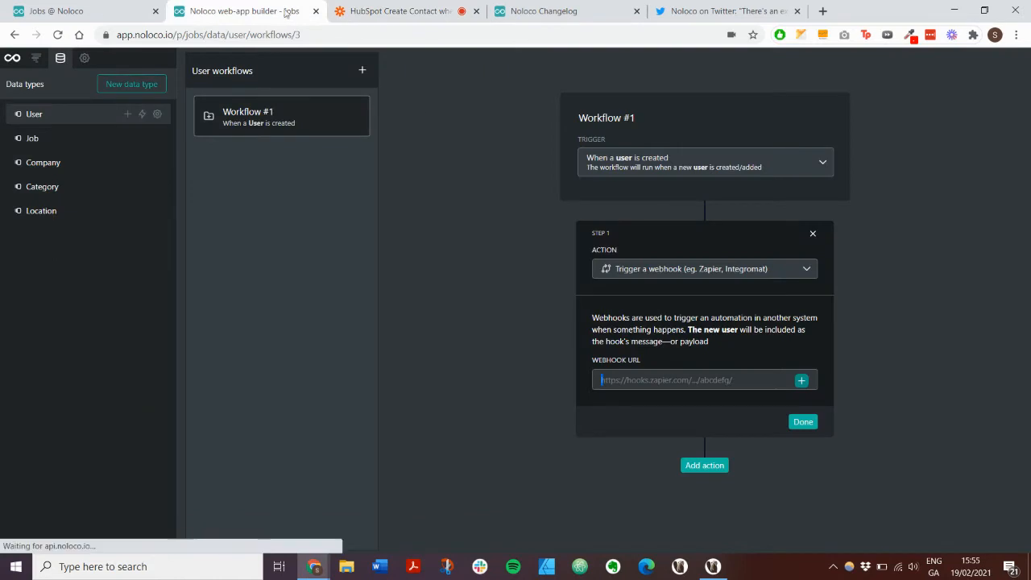
{"action": "left_click", "coordinate": [671, 380]}
{"action": "key", "text": "ctrl+v"}
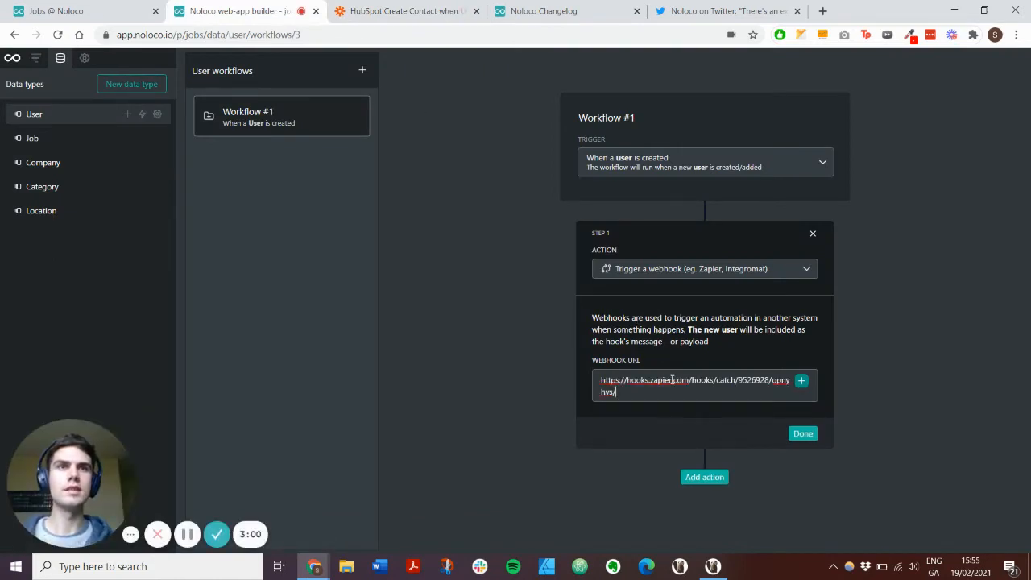
{"action": "left_click", "coordinate": [810, 434]}
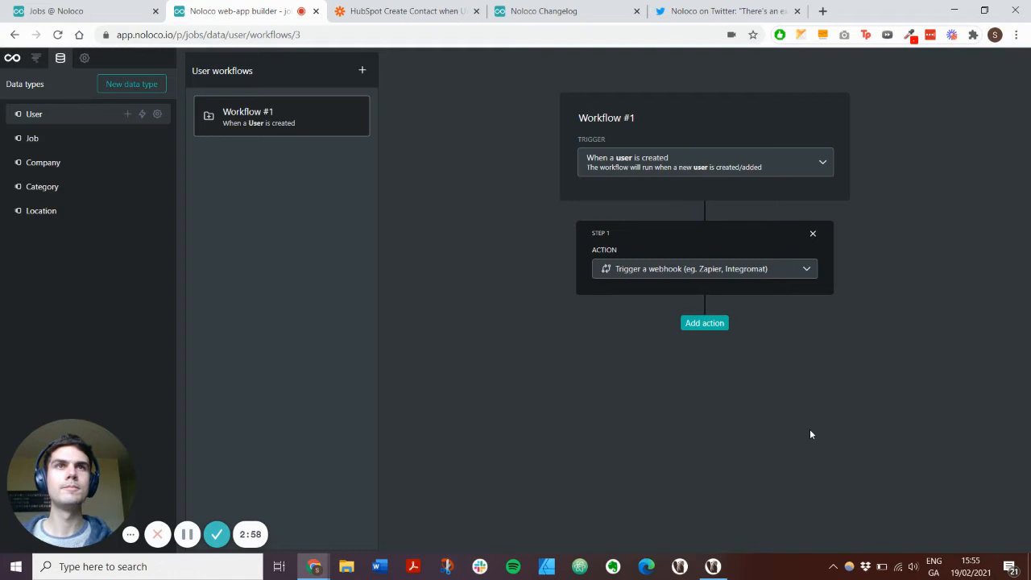
Advance the Zapier Catch Hook trigger to its test stage, then return to Noloco's Workflow #1.
{"action": "left_click", "coordinate": [379, 8]}
{"action": "scroll", "coordinate": [449, 322], "scroll_direction": "down", "scroll_amount": 2}
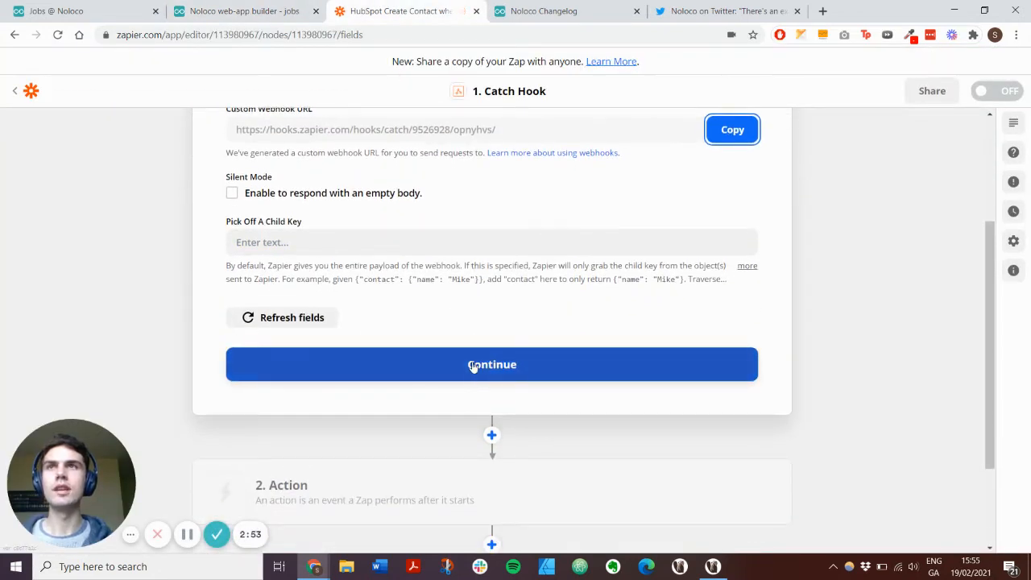
{"action": "left_click", "coordinate": [474, 365]}
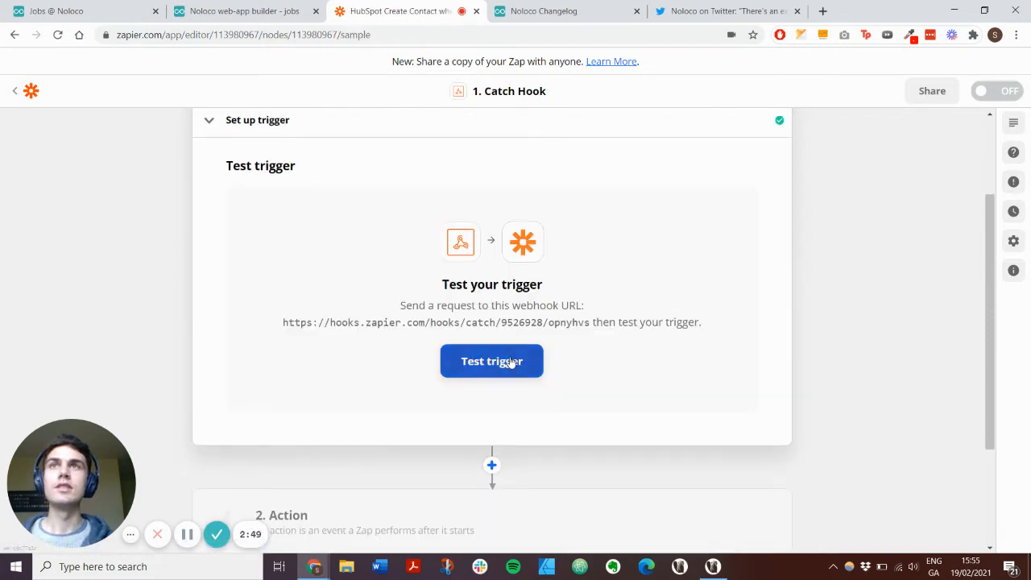
{"action": "left_click", "coordinate": [229, 9]}
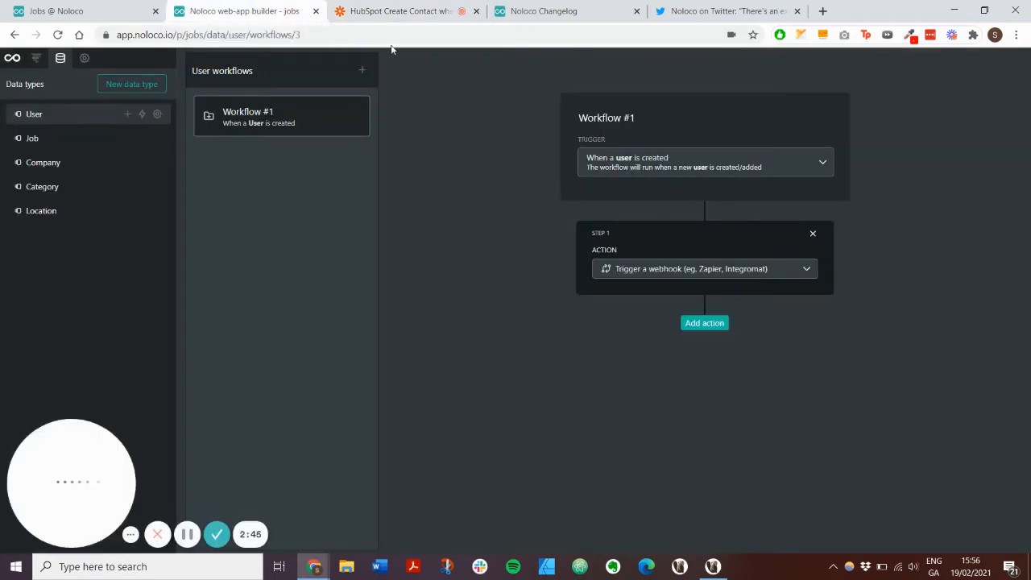
Start a new User record with the user's email address and is admin set to Yes.
{"action": "left_click", "coordinate": [47, 115]}
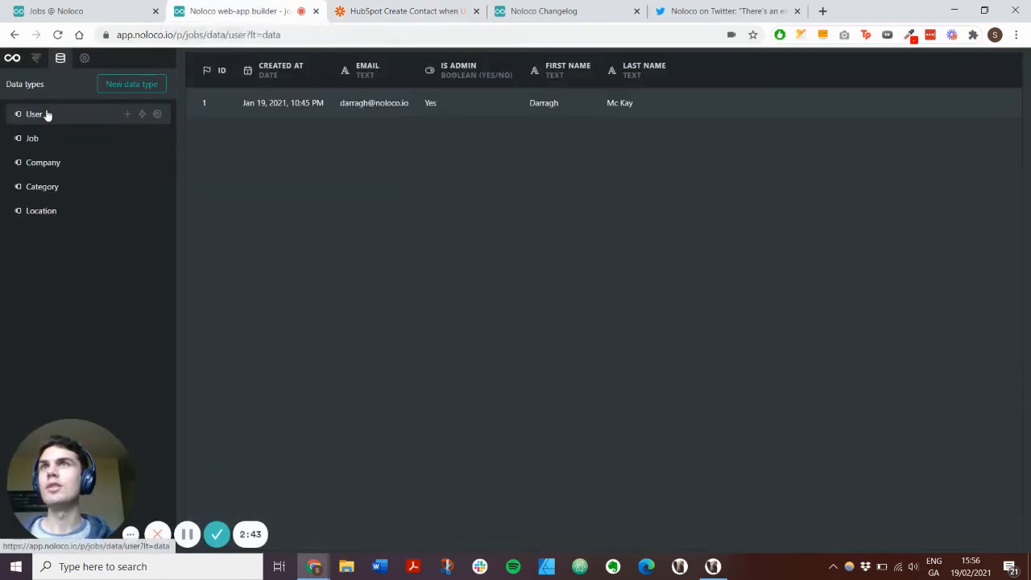
{"action": "left_click", "coordinate": [128, 117]}
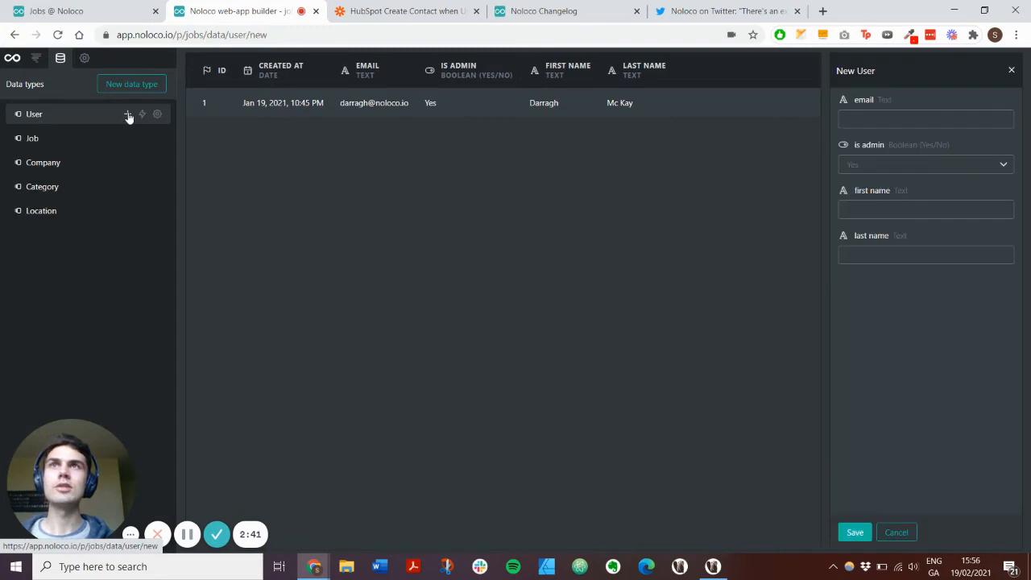
{"action": "left_click", "coordinate": [879, 116]}
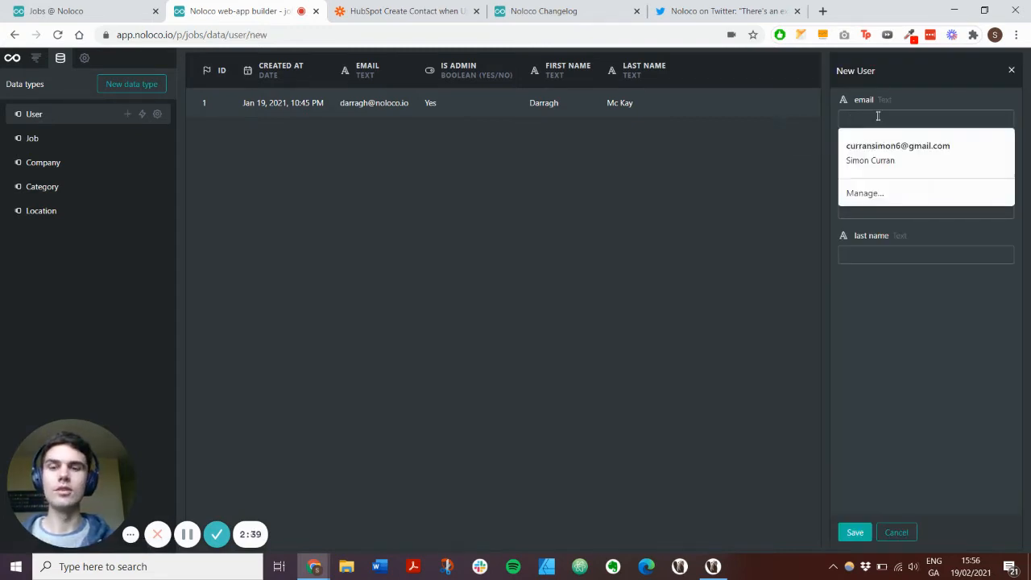
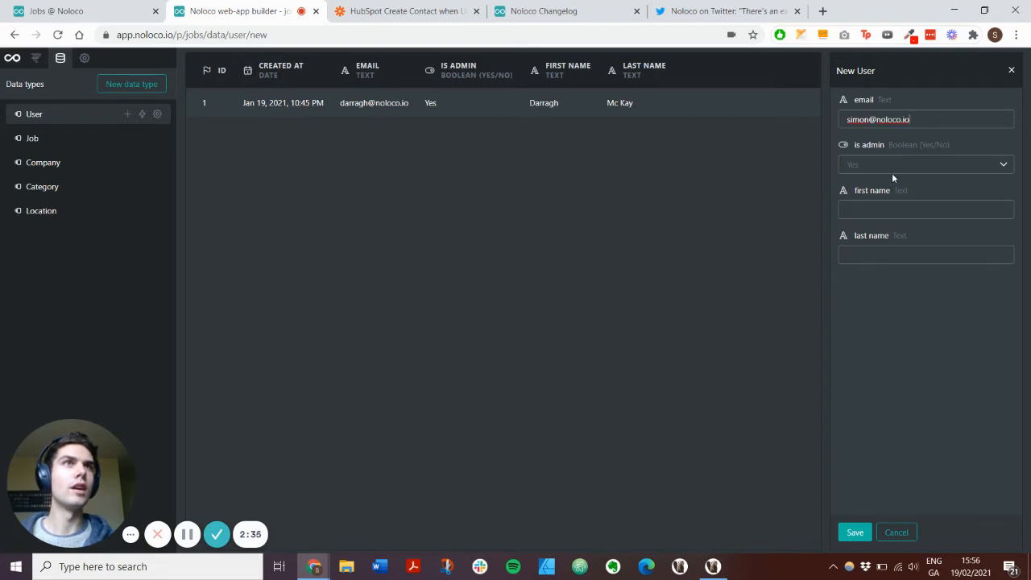
{"action": "left_click", "coordinate": [888, 163]}
{"action": "left_click", "coordinate": [850, 186]}
Enter the user's first and last name and save the new User record.
{"action": "left_click", "coordinate": [873, 208]}
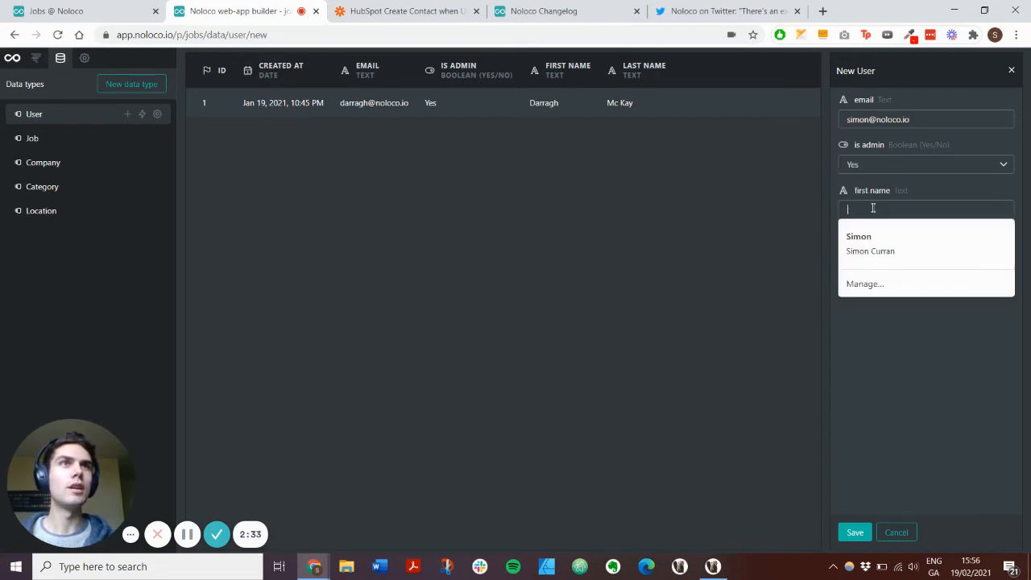
{"action": "left_click", "coordinate": [838, 190]}
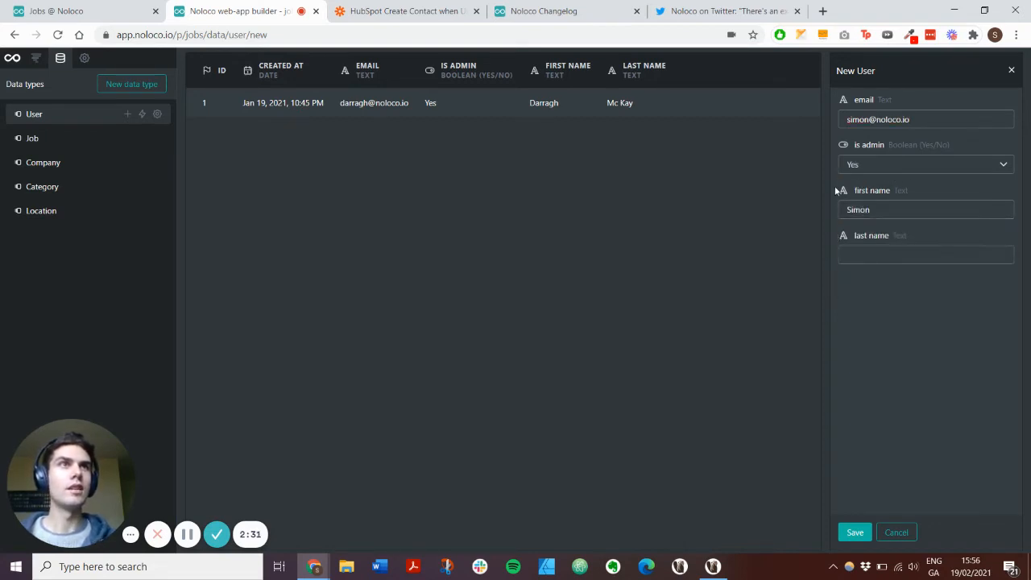
{"action": "left_click", "coordinate": [866, 252]}
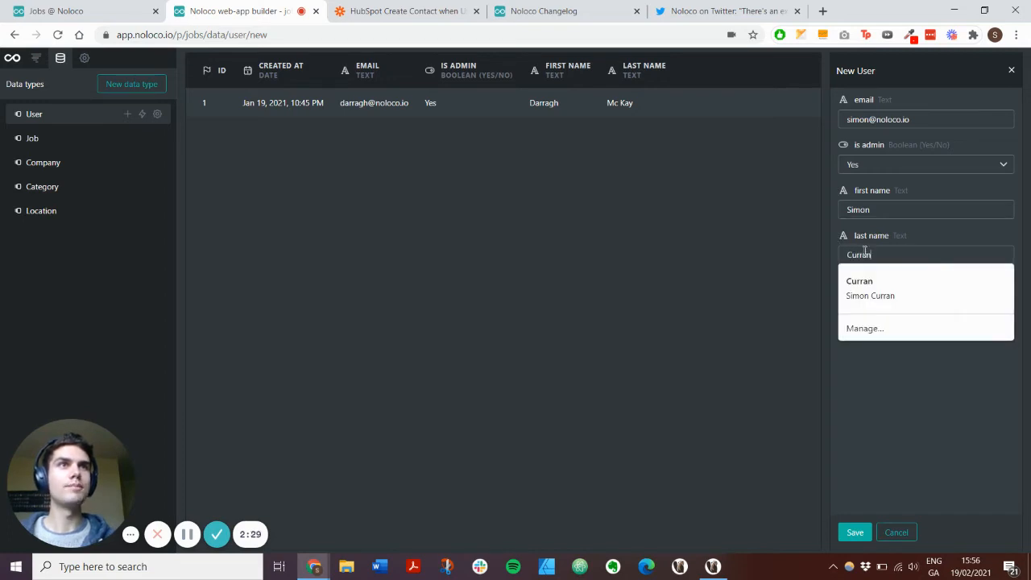
{"action": "left_click", "coordinate": [944, 453]}
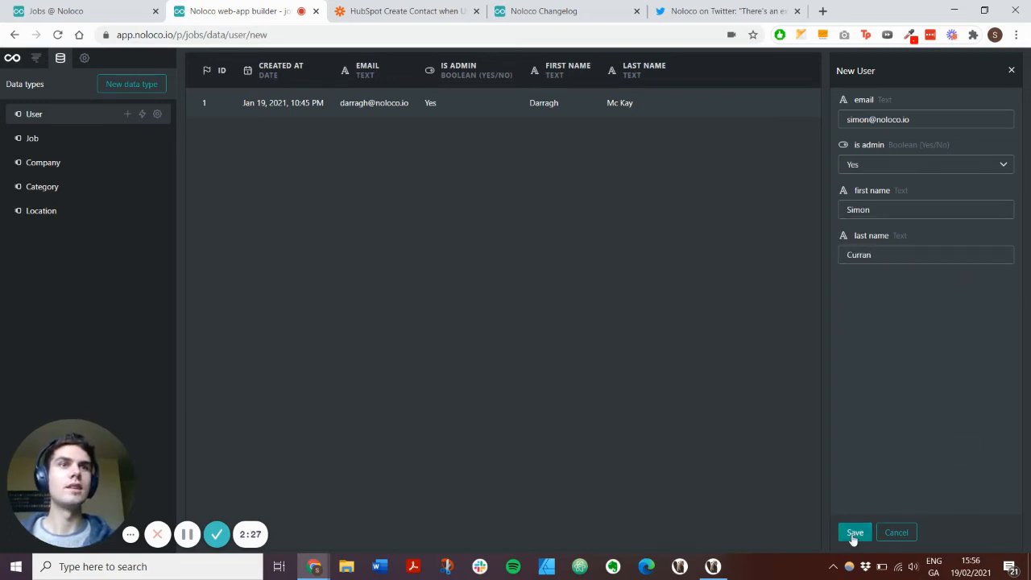
{"action": "left_click", "coordinate": [854, 535]}
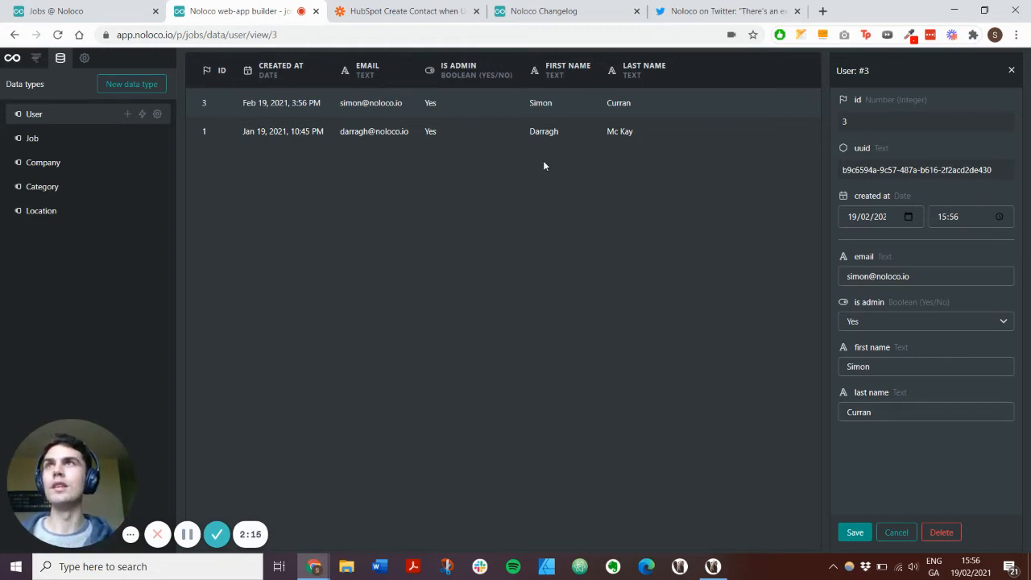
Test the Catch Hook trigger, confirm it caught the new user's request, and continue.
{"action": "left_click", "coordinate": [400, 12]}
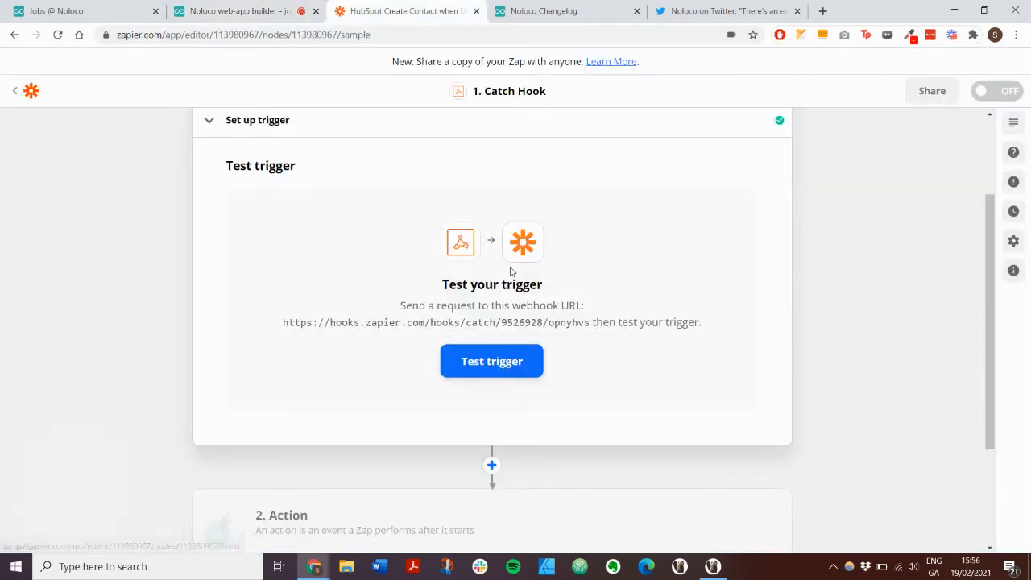
{"action": "left_click", "coordinate": [505, 363]}
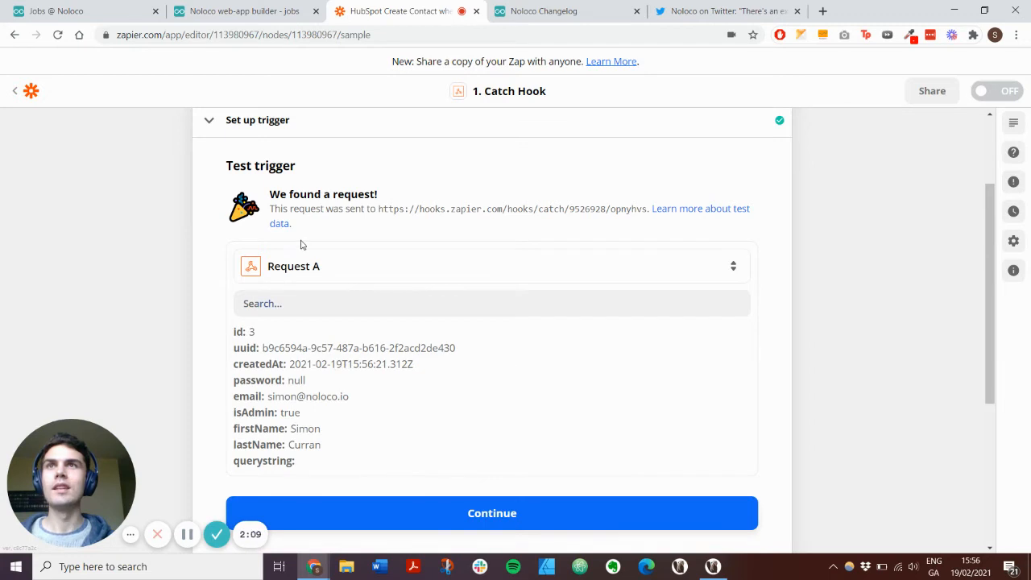
{"action": "scroll", "coordinate": [467, 255], "scroll_direction": "down", "scroll_amount": 1}
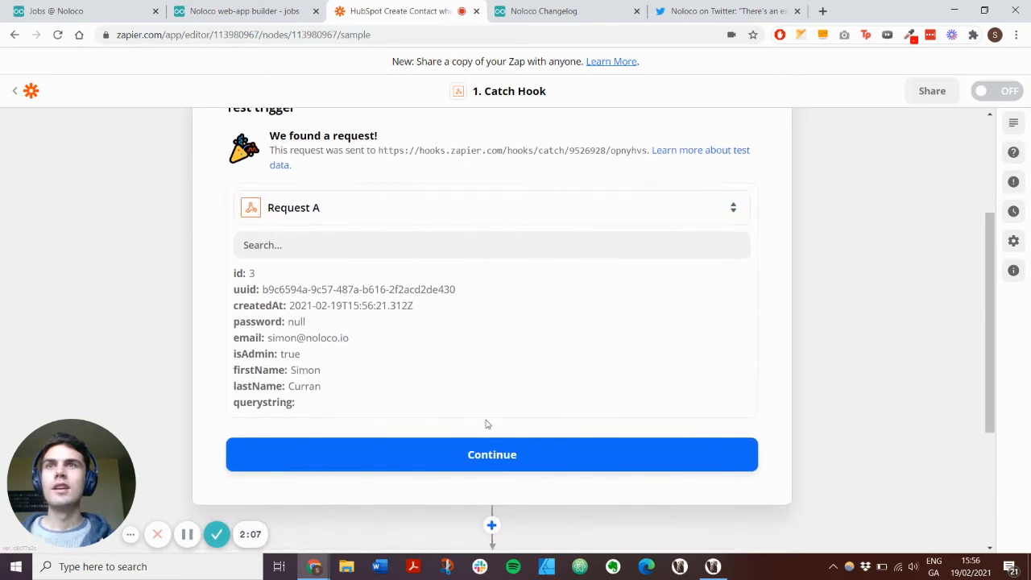
{"action": "left_click", "coordinate": [489, 456]}
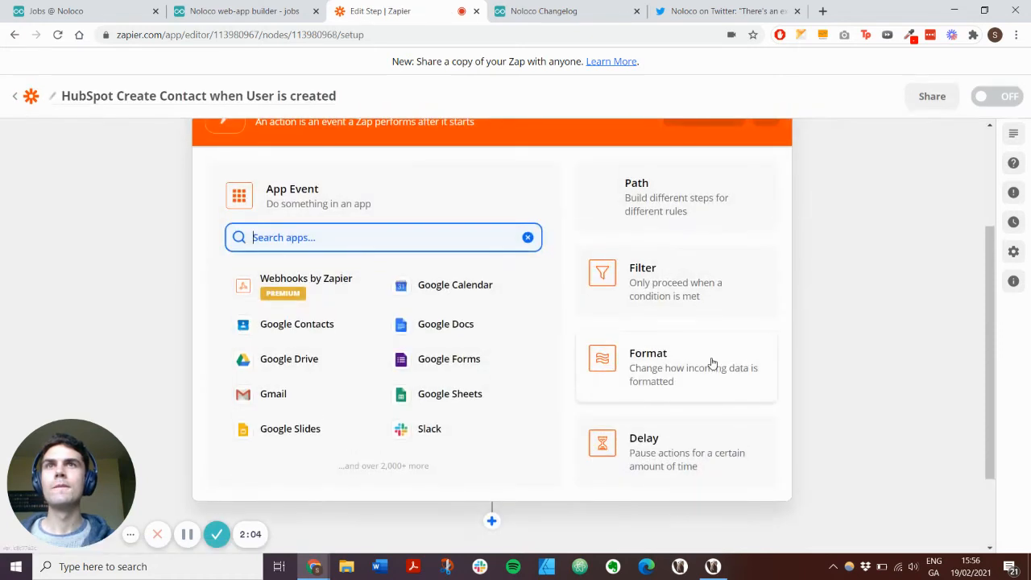
Choose HubSpot as the action app with Create Contact as its action event.
{"action": "scroll", "coordinate": [854, 326], "scroll_direction": "up", "scroll_amount": 1}
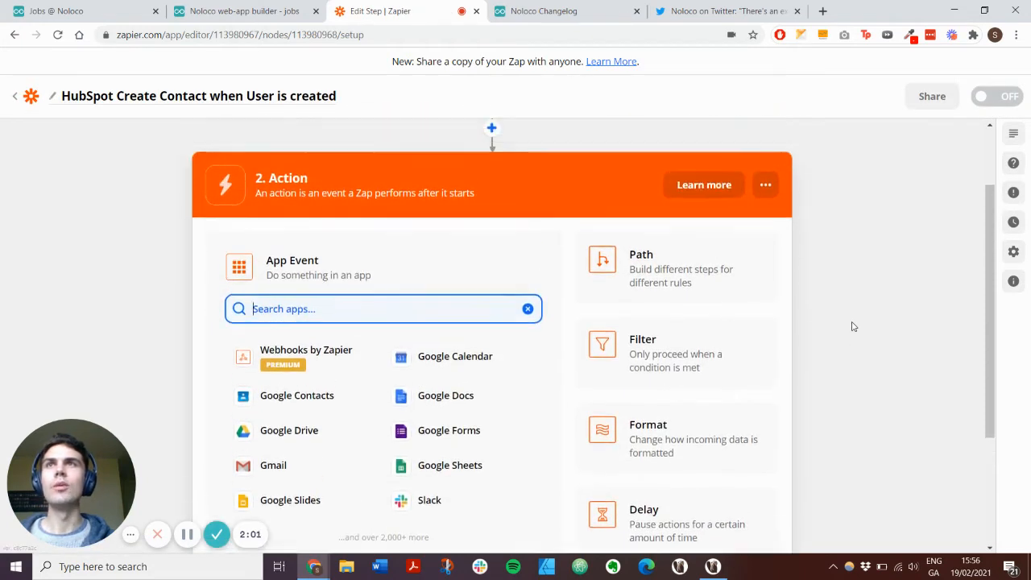
{"action": "type", "text": "hubspo"}
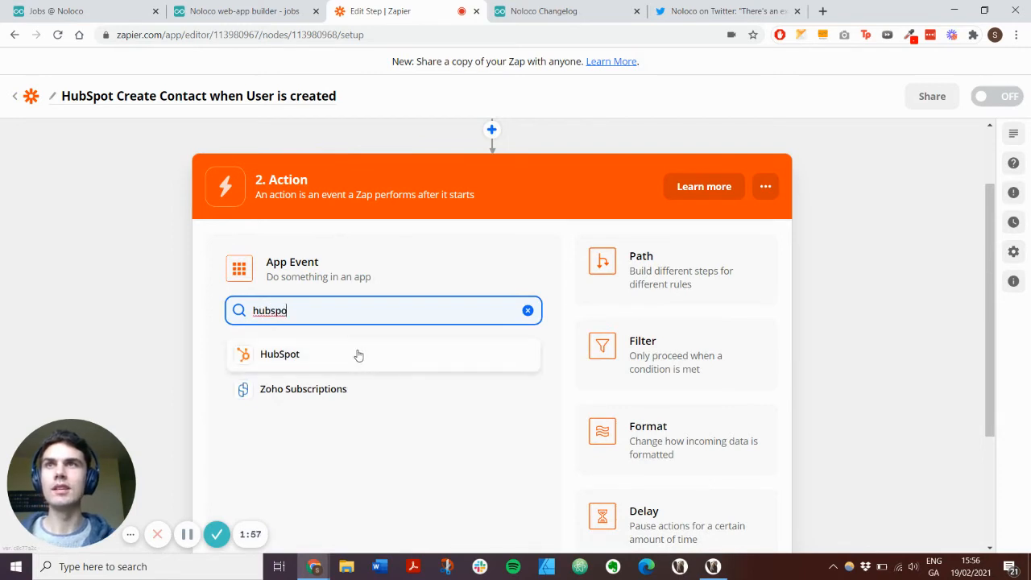
{"action": "left_click", "coordinate": [331, 353]}
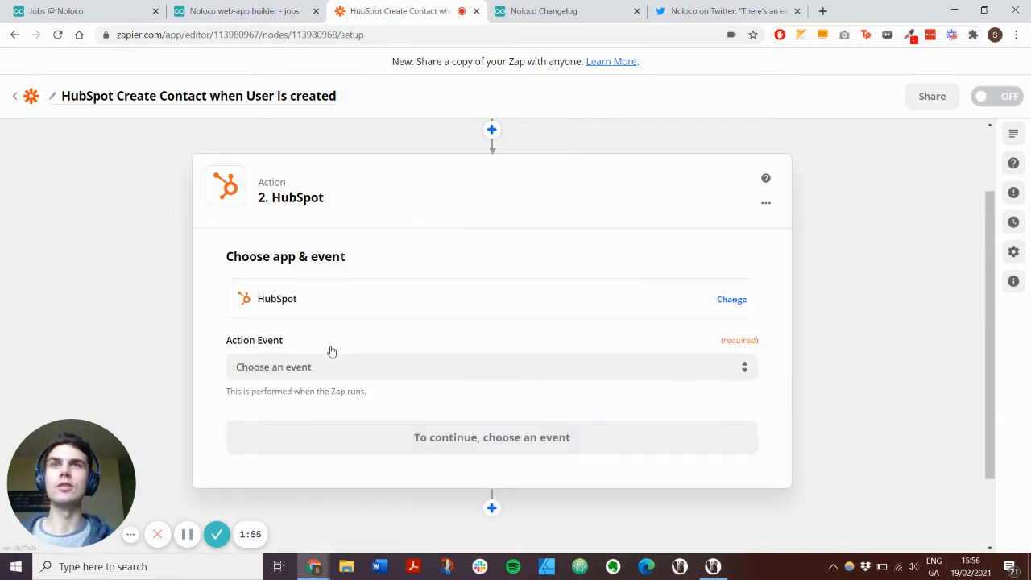
{"action": "left_click", "coordinate": [420, 364]}
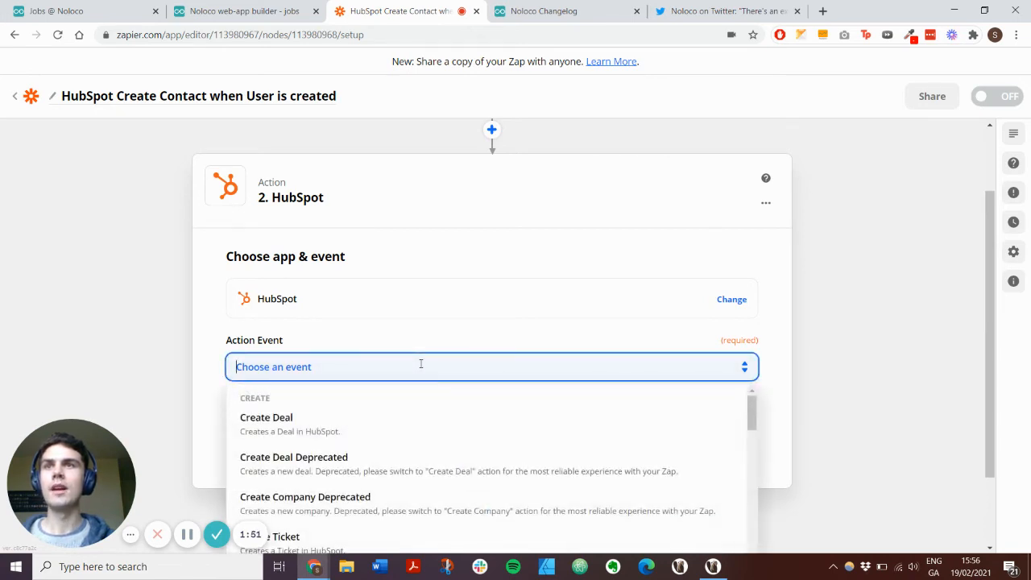
{"action": "scroll", "coordinate": [420, 364], "scroll_direction": "down", "scroll_amount": 2}
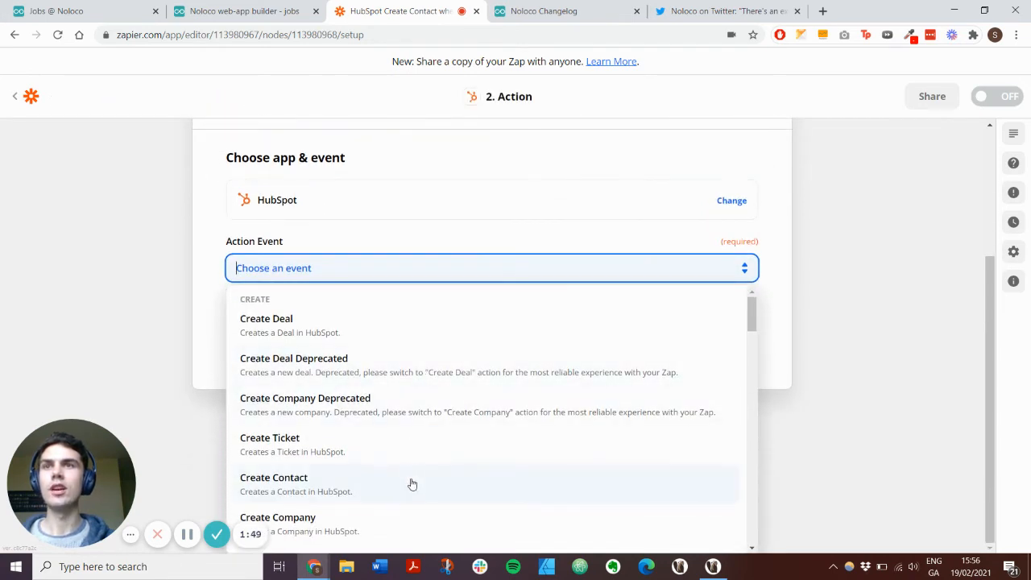
{"action": "left_click", "coordinate": [412, 484]}
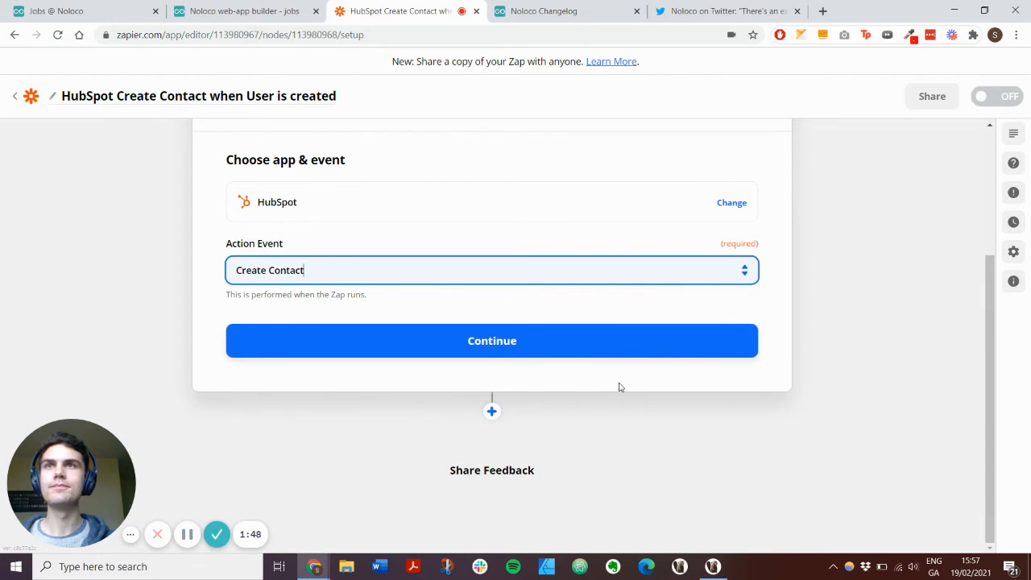
{"action": "left_click", "coordinate": [511, 344]}
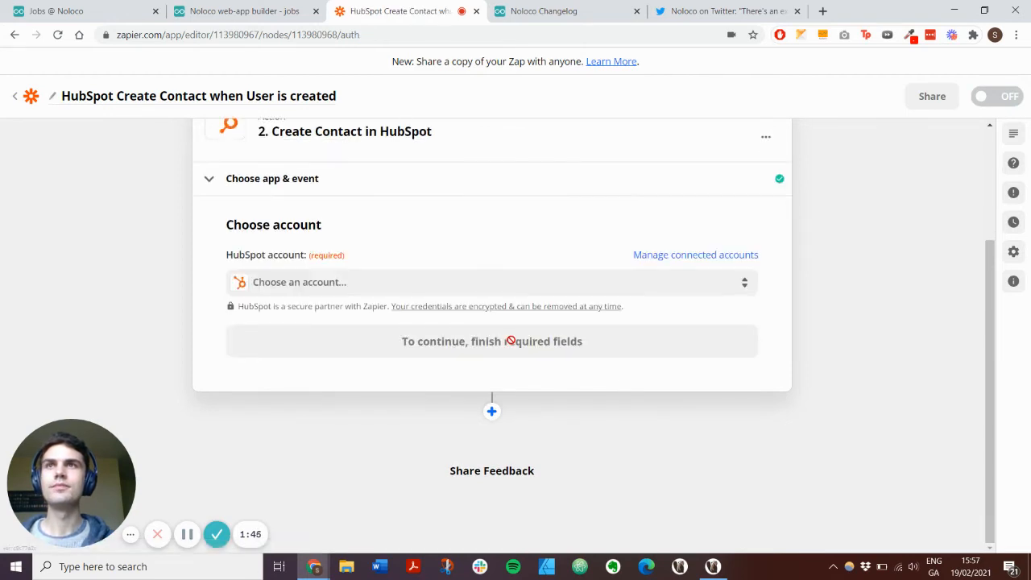
Scroll down to the Contact Information: First Name field and open its webhook data choices.
{"action": "left_click", "coordinate": [186, 535]}
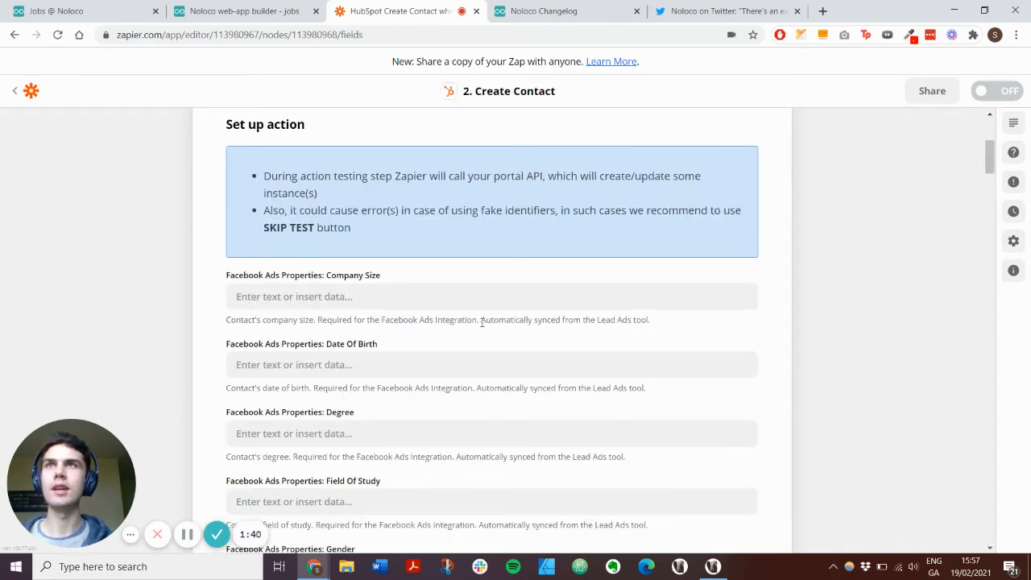
{"action": "scroll", "coordinate": [482, 323], "scroll_direction": "down", "scroll_amount": 4}
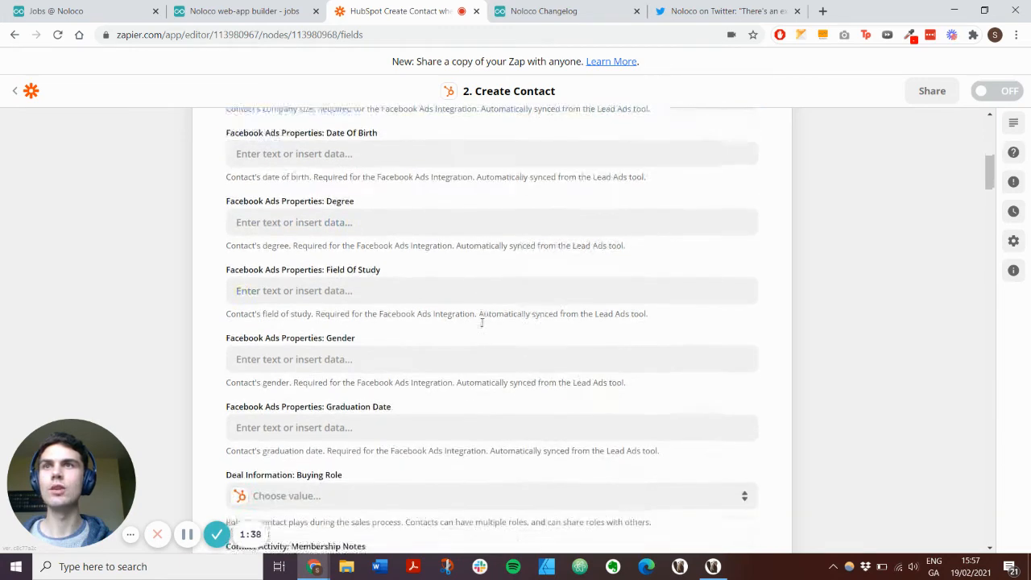
{"action": "scroll", "coordinate": [482, 322], "scroll_direction": "down", "scroll_amount": 3}
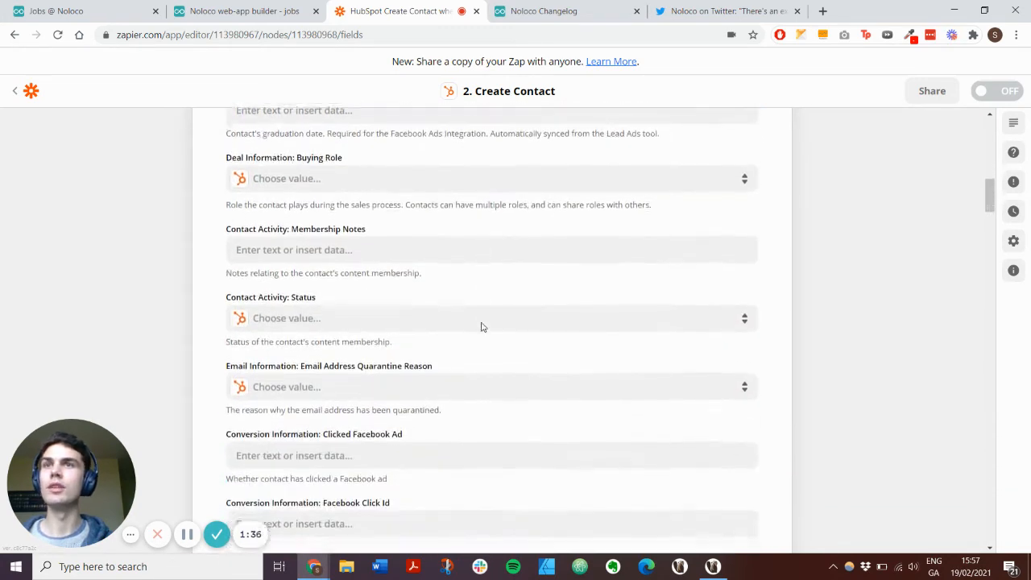
{"action": "scroll", "coordinate": [482, 327], "scroll_direction": "down", "scroll_amount": 3}
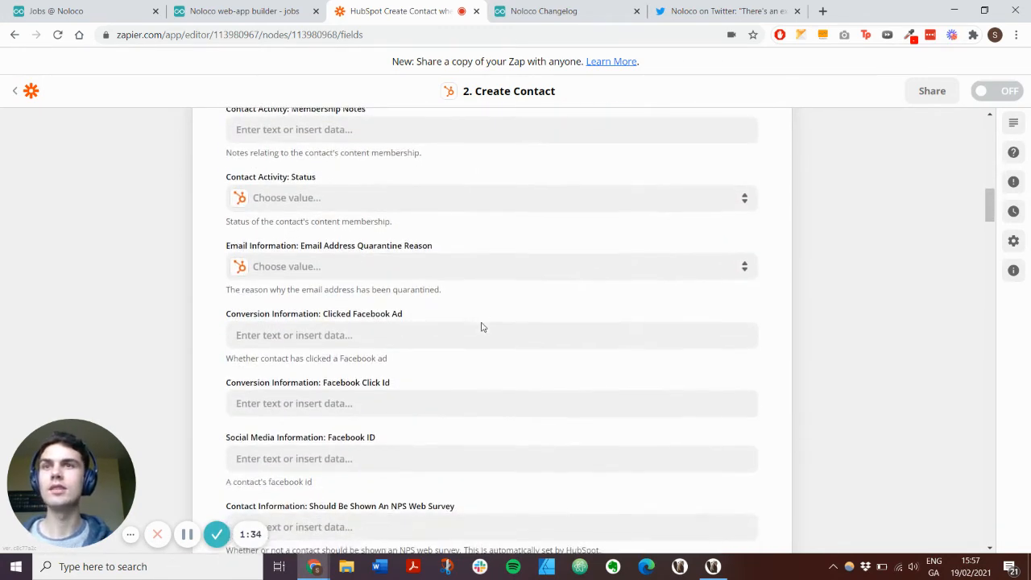
{"action": "scroll", "coordinate": [481, 327], "scroll_direction": "down", "scroll_amount": 5}
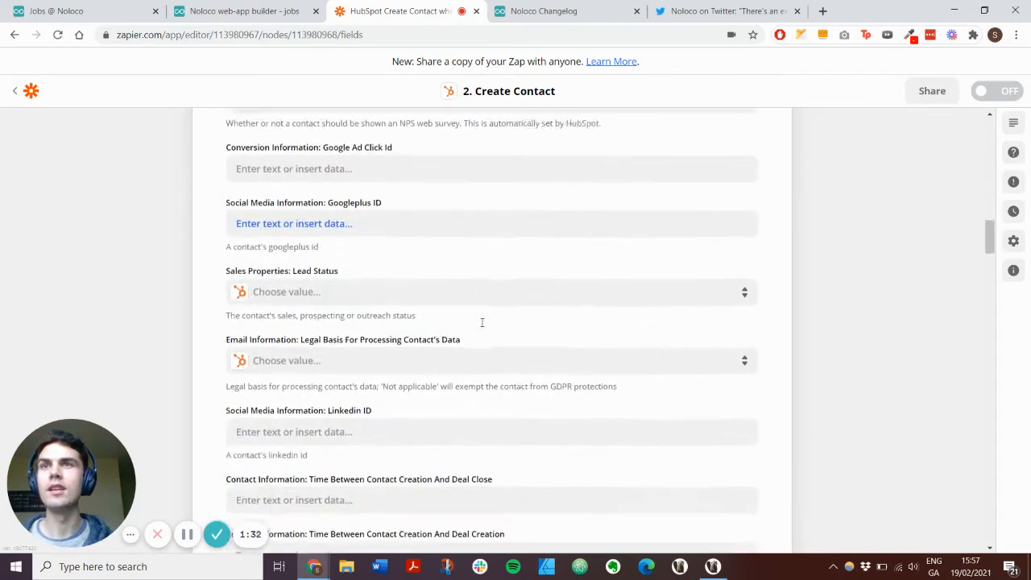
{"action": "scroll", "coordinate": [482, 324], "scroll_direction": "down", "scroll_amount": 1}
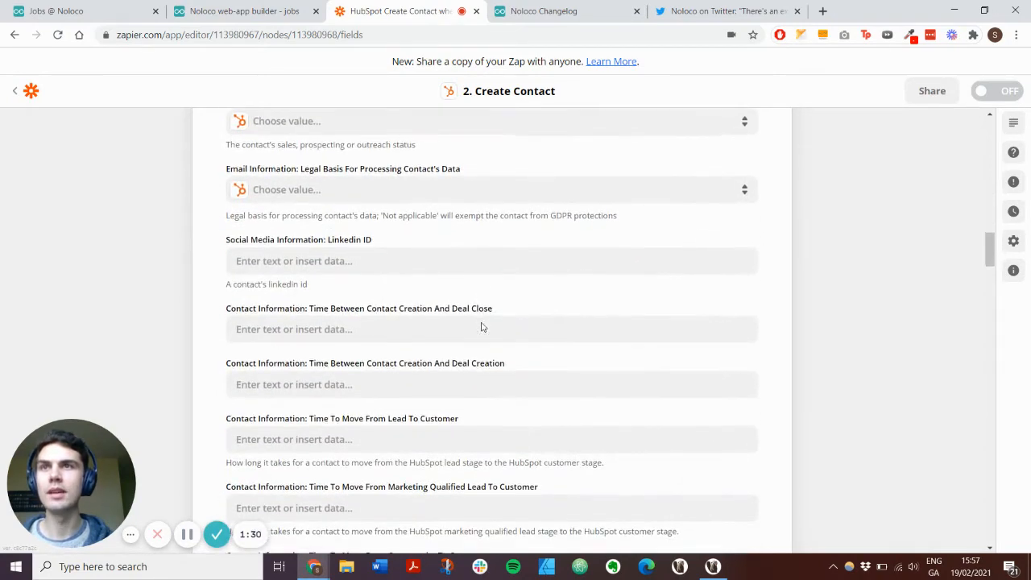
{"action": "scroll", "coordinate": [482, 327], "scroll_direction": "down", "scroll_amount": 3}
{"action": "scroll", "coordinate": [482, 327], "scroll_direction": "down", "scroll_amount": 2}
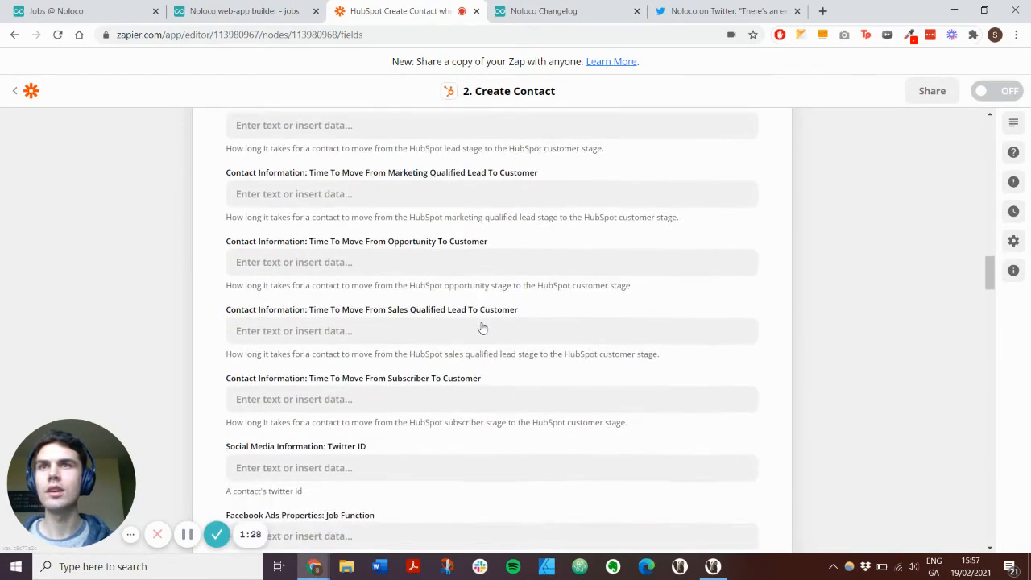
{"action": "scroll", "coordinate": [482, 322], "scroll_direction": "down", "scroll_amount": 4}
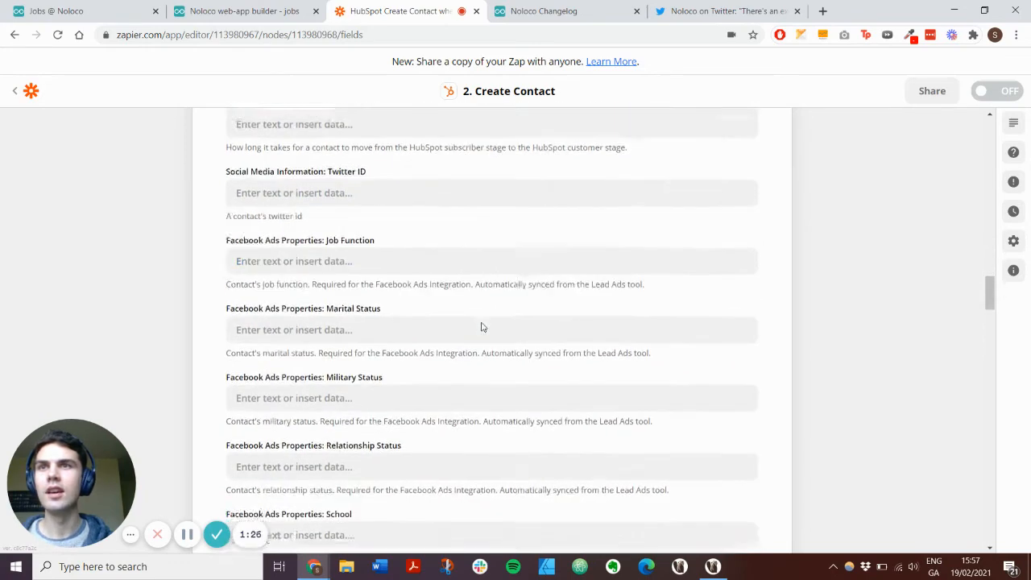
{"action": "scroll", "coordinate": [482, 322], "scroll_direction": "down", "scroll_amount": 4}
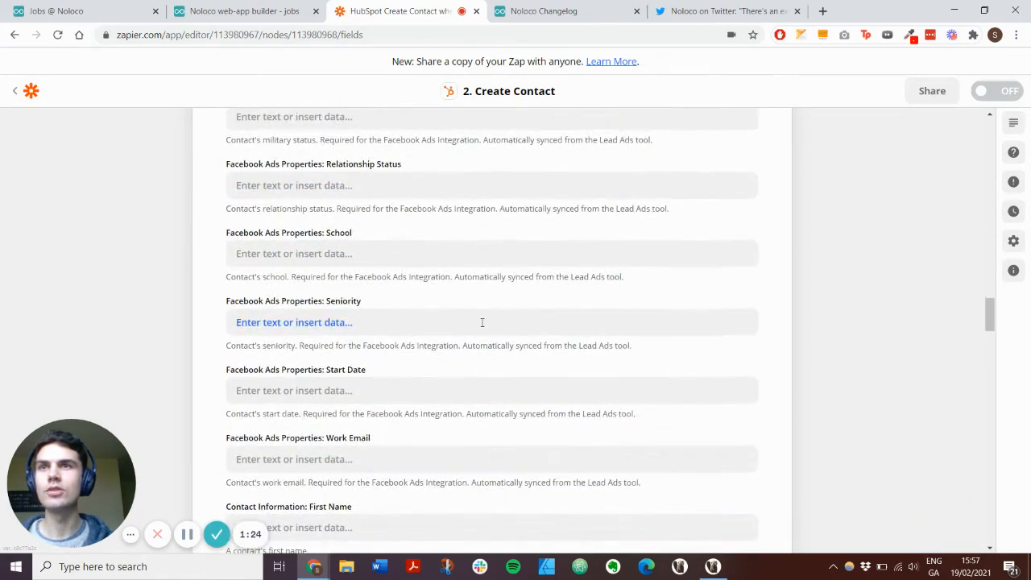
{"action": "scroll", "coordinate": [482, 322], "scroll_direction": "down", "scroll_amount": 2}
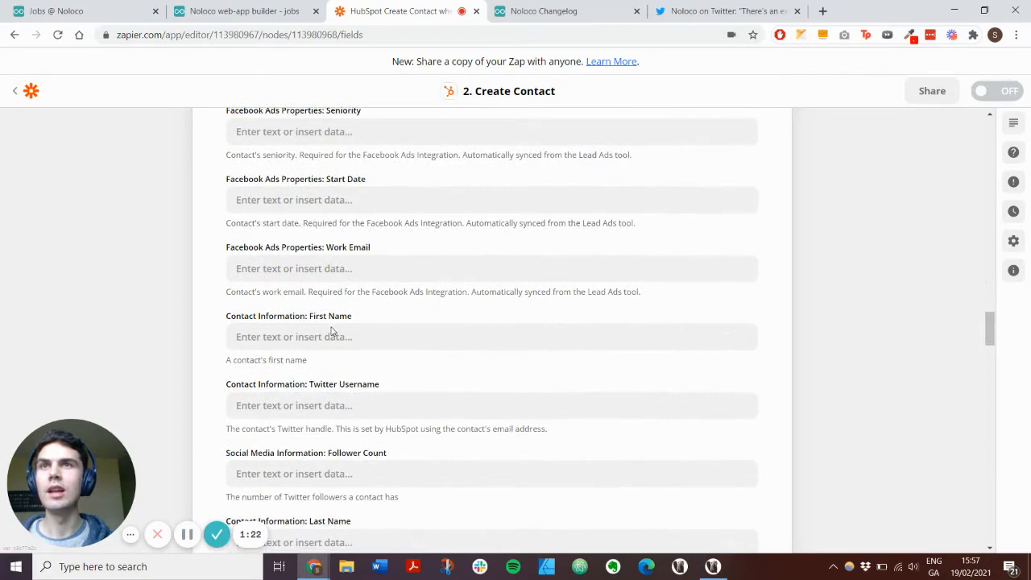
{"action": "left_click", "coordinate": [330, 332]}
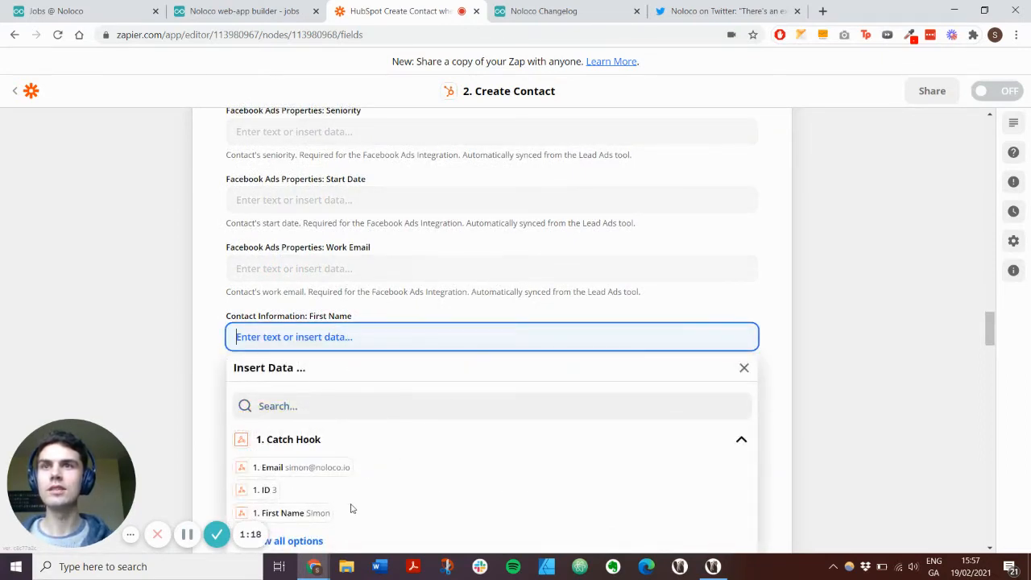
Map the webhook's '1. First Name' and '1. Last Name' into HubSpot's First and Last Name fields.
{"action": "left_click", "coordinate": [321, 516]}
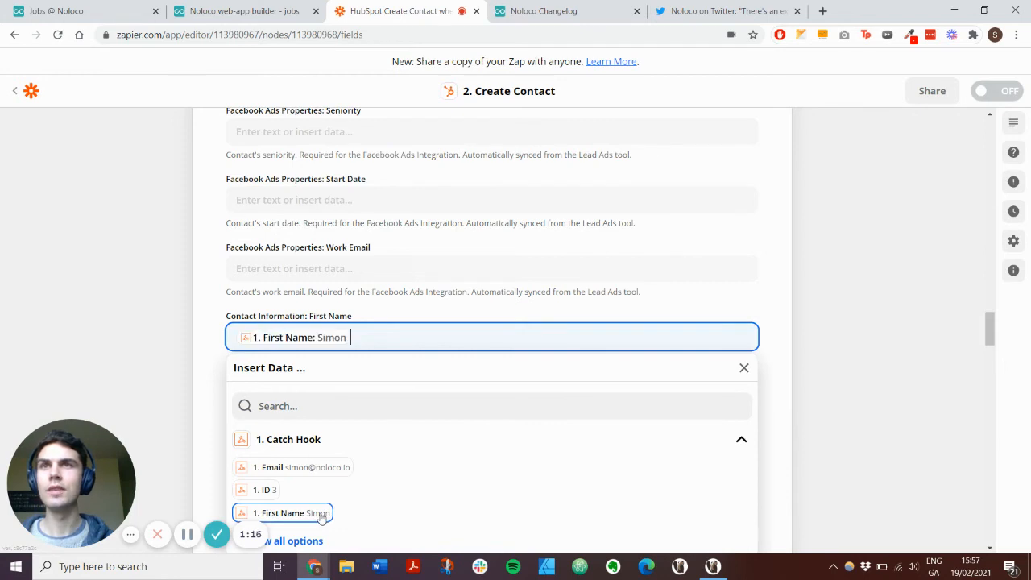
{"action": "left_click", "coordinate": [867, 315]}
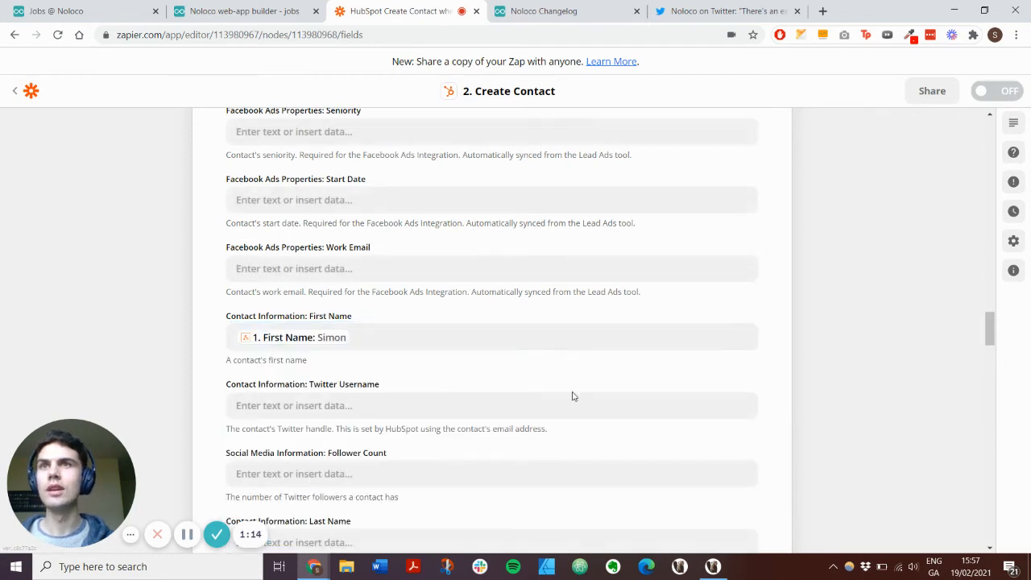
{"action": "scroll", "coordinate": [526, 405], "scroll_direction": "down", "scroll_amount": 2}
{"action": "scroll", "coordinate": [526, 408], "scroll_direction": "down", "scroll_amount": 4}
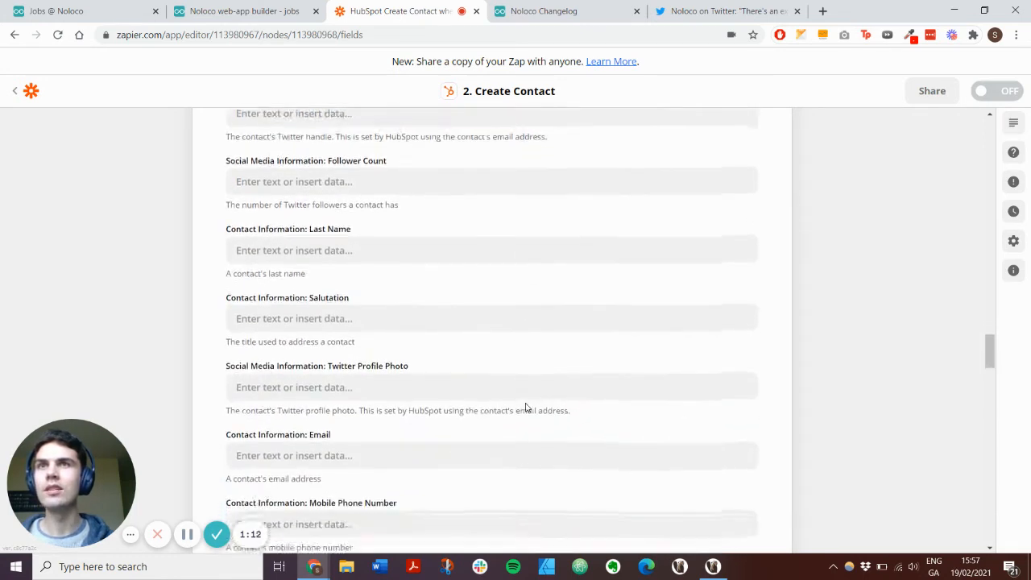
{"action": "left_click", "coordinate": [360, 224]}
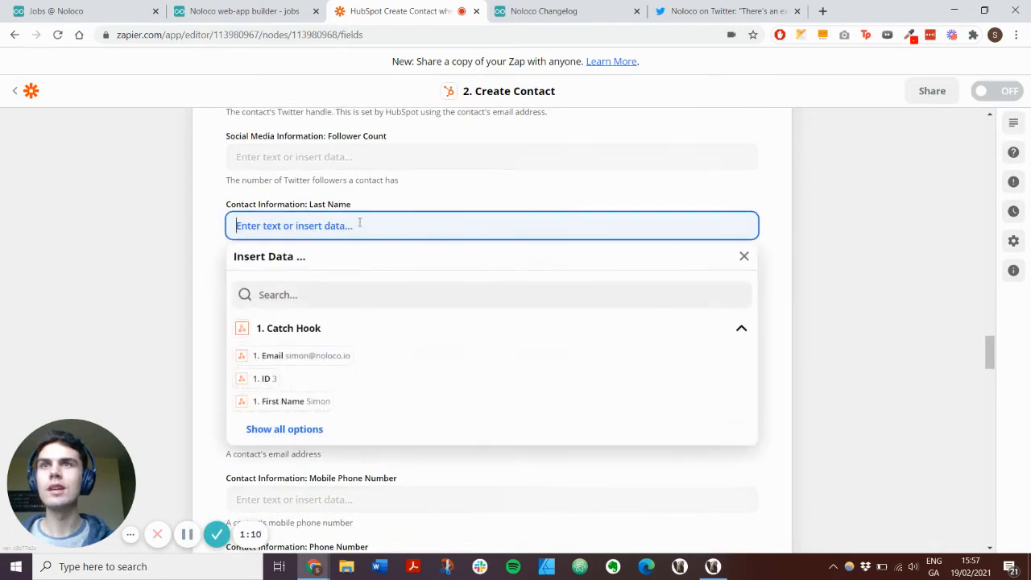
{"action": "scroll", "coordinate": [352, 407], "scroll_direction": "down", "scroll_amount": 1}
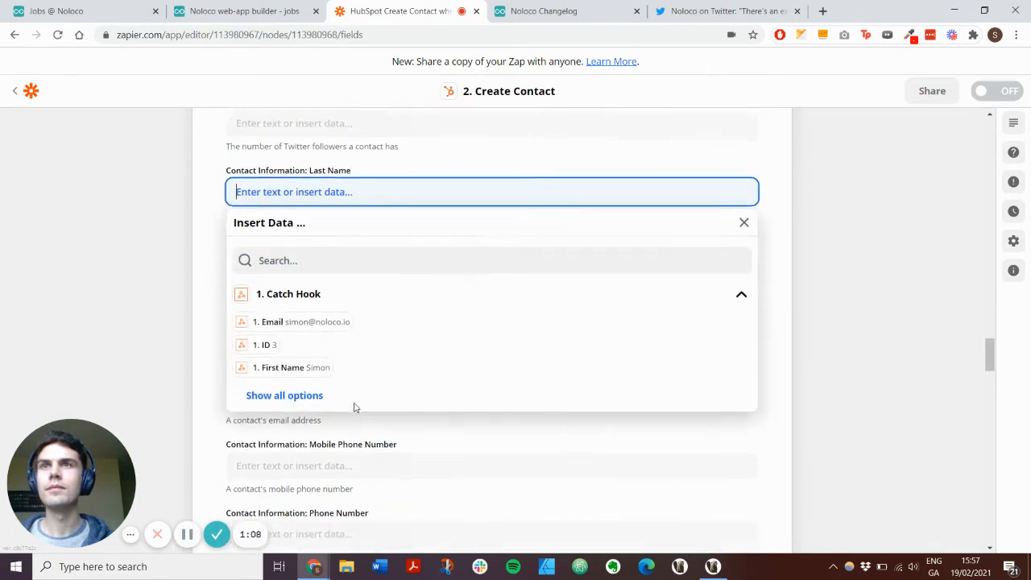
{"action": "left_click", "coordinate": [291, 404]}
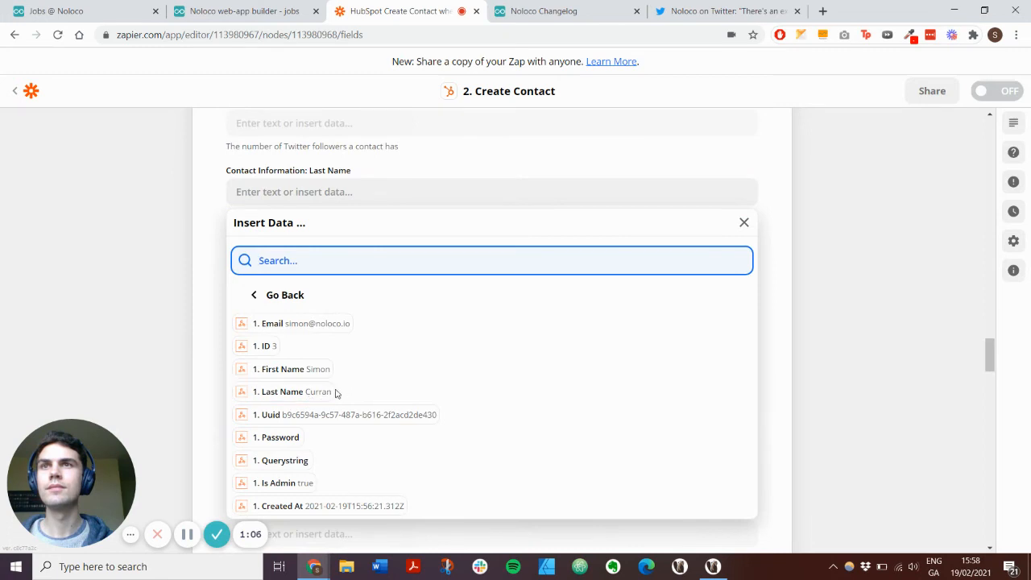
{"action": "left_click", "coordinate": [320, 392]}
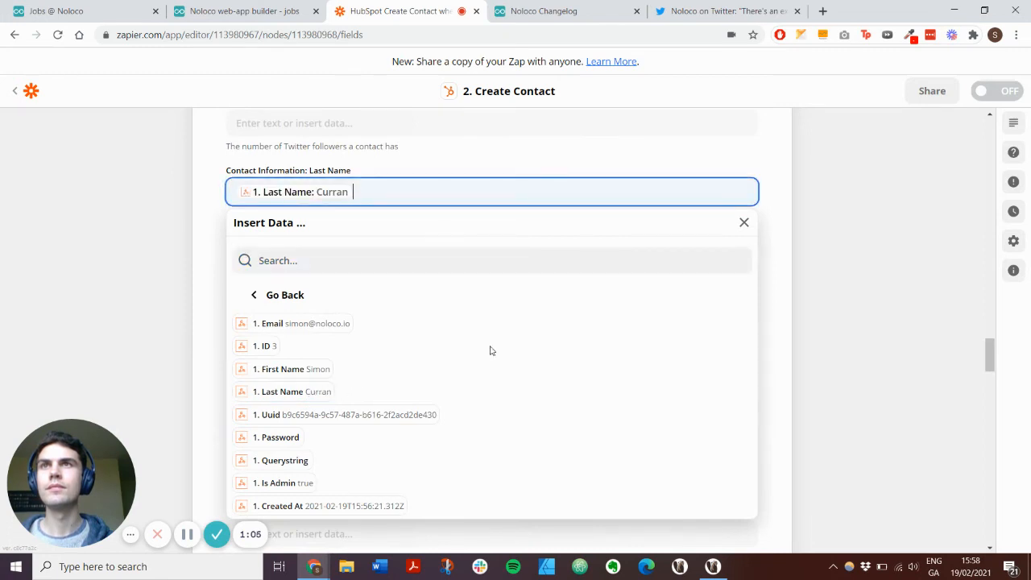
{"action": "left_click", "coordinate": [847, 274]}
Map the webhook's '1. Email' into HubSpot's Email field and scroll to Continue.
{"action": "scroll", "coordinate": [542, 274], "scroll_direction": "down", "scroll_amount": 1}
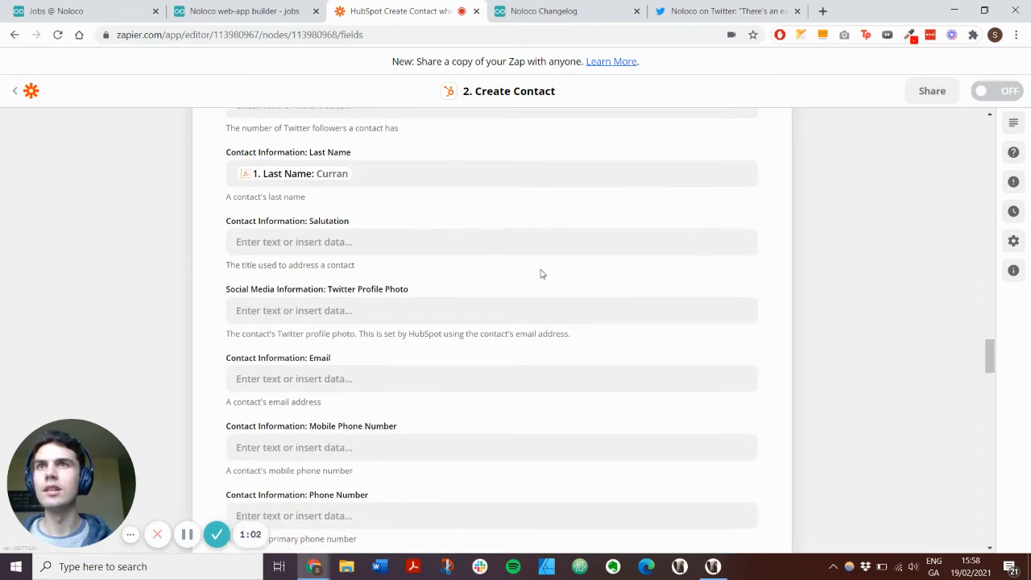
{"action": "left_click", "coordinate": [327, 349]}
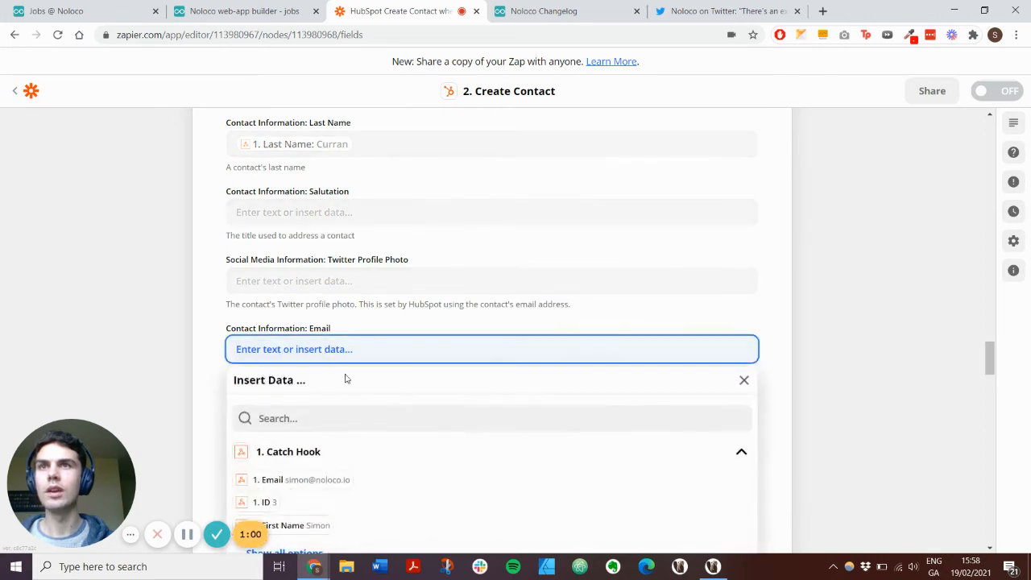
{"action": "left_click", "coordinate": [865, 357]}
{"action": "scroll", "coordinate": [864, 357], "scroll_direction": "down", "scroll_amount": 5}
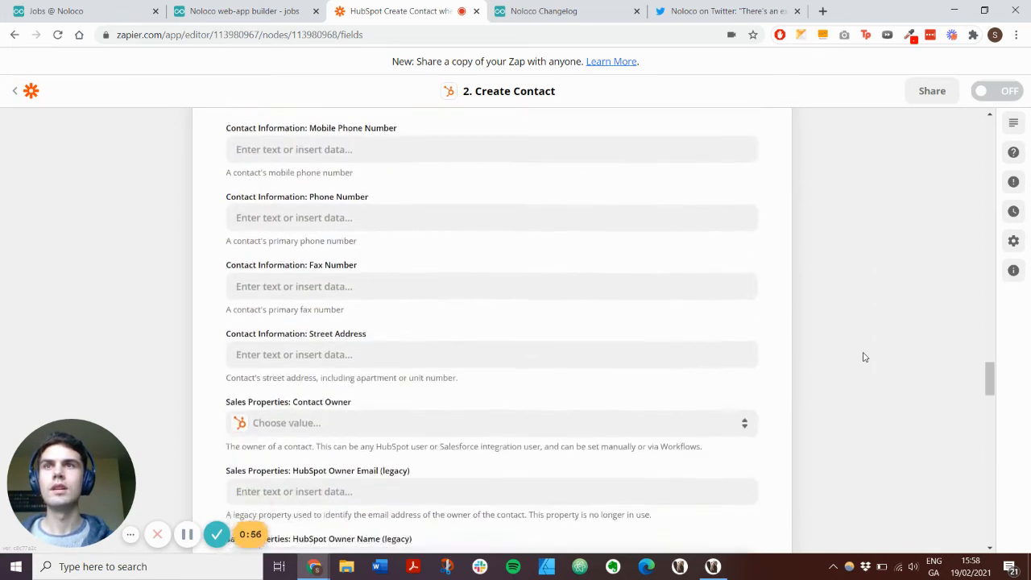
{"action": "scroll", "coordinate": [864, 357], "scroll_direction": "down", "scroll_amount": 10}
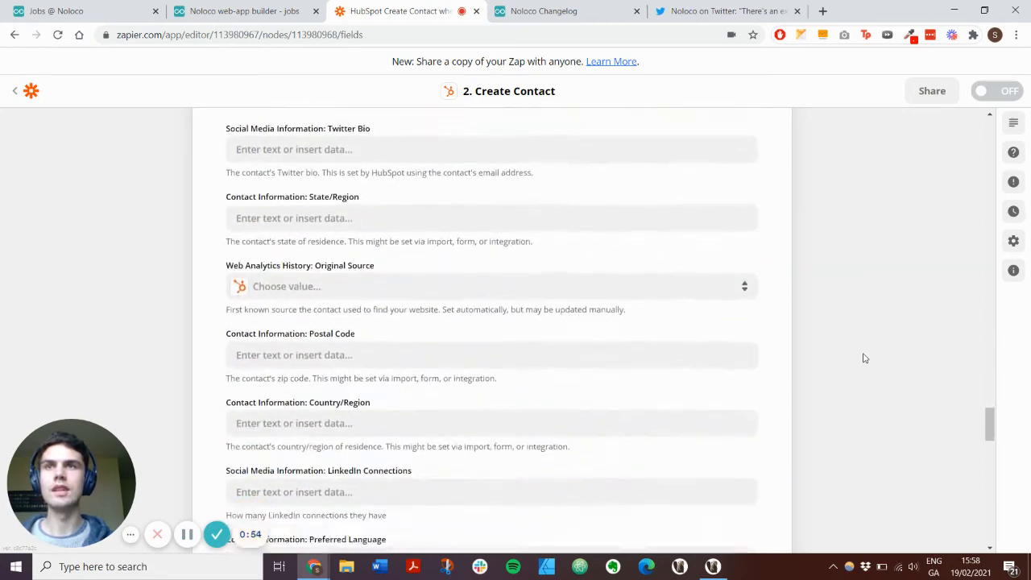
{"action": "scroll", "coordinate": [864, 358], "scroll_direction": "down", "scroll_amount": 7}
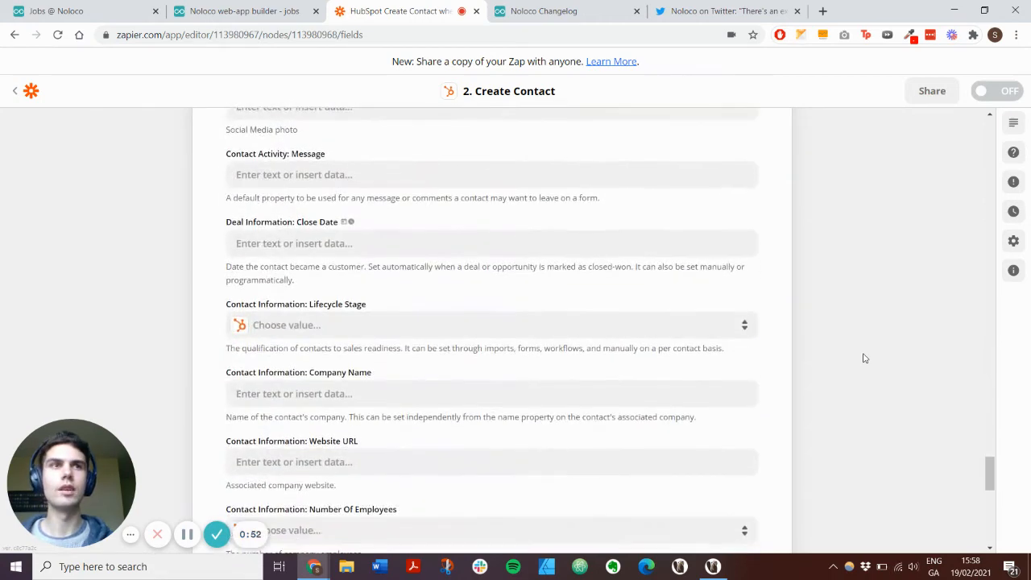
{"action": "scroll", "coordinate": [864, 358], "scroll_direction": "down", "scroll_amount": 8}
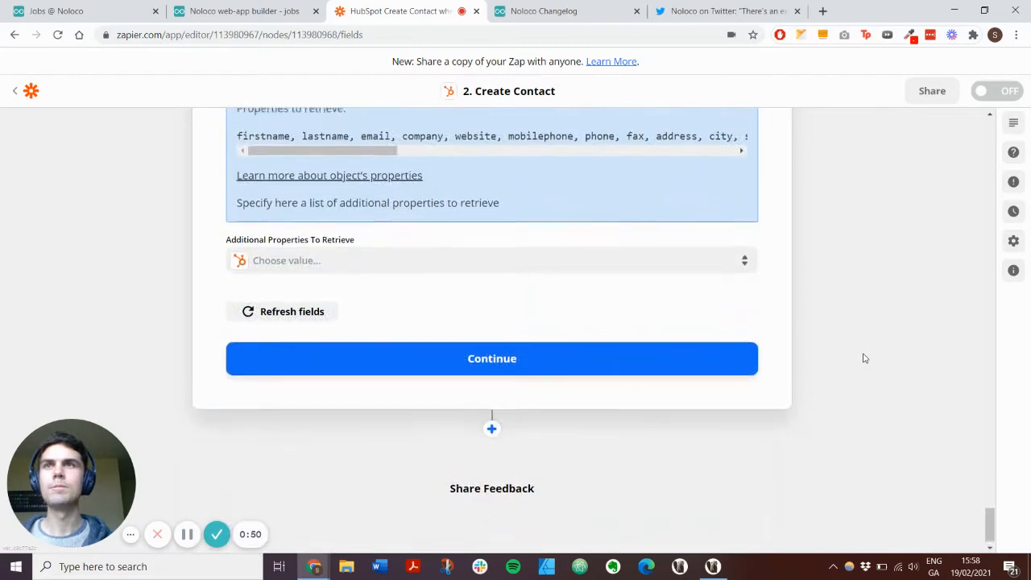
Test the Create Contact action, sending a contact with email and first name to HubSpot's Contacts list.
{"action": "left_click", "coordinate": [633, 371]}
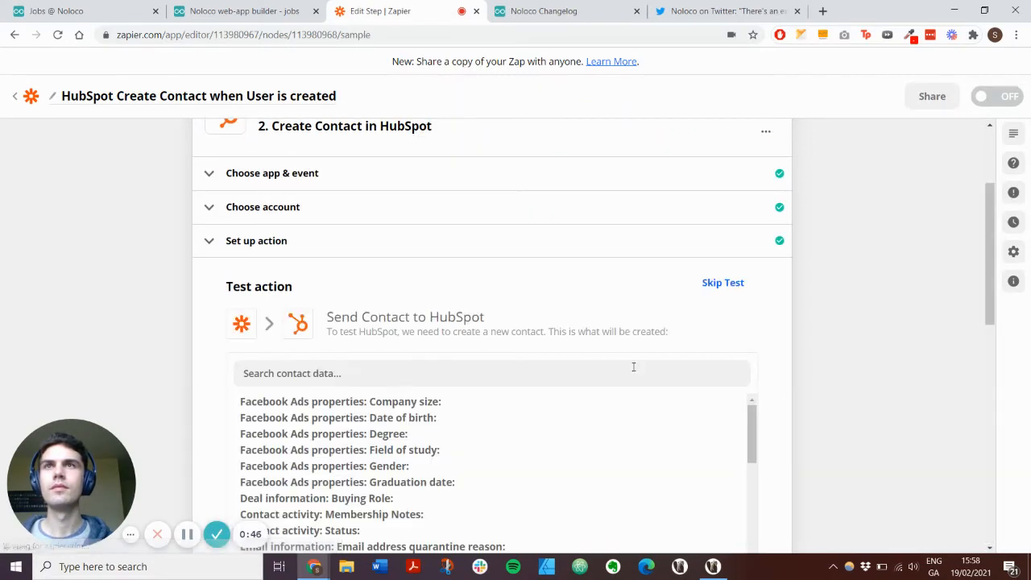
{"action": "scroll", "coordinate": [782, 340], "scroll_direction": "down", "scroll_amount": 5}
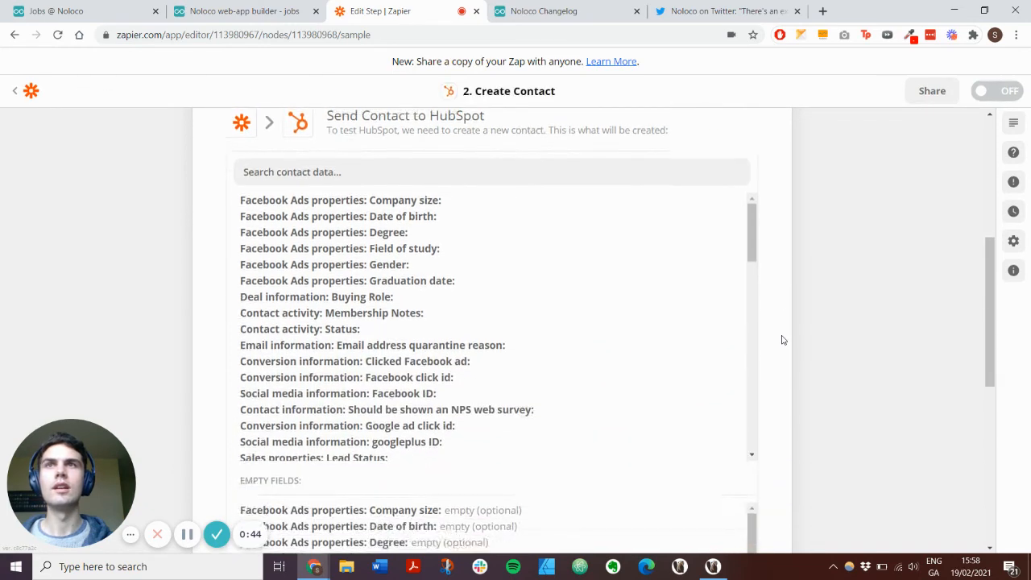
{"action": "scroll", "coordinate": [781, 340], "scroll_direction": "down", "scroll_amount": 2}
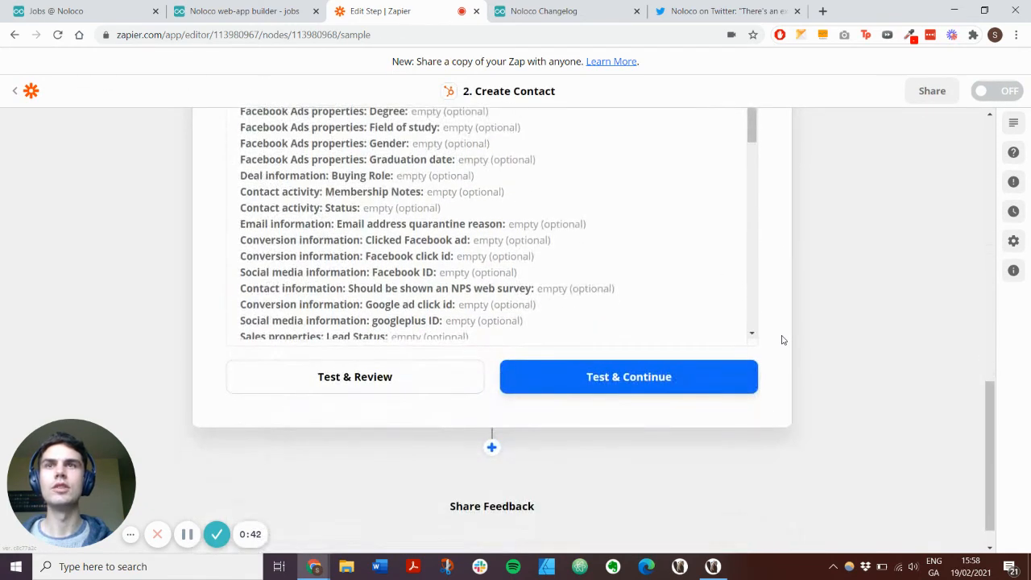
{"action": "left_click", "coordinate": [473, 381]}
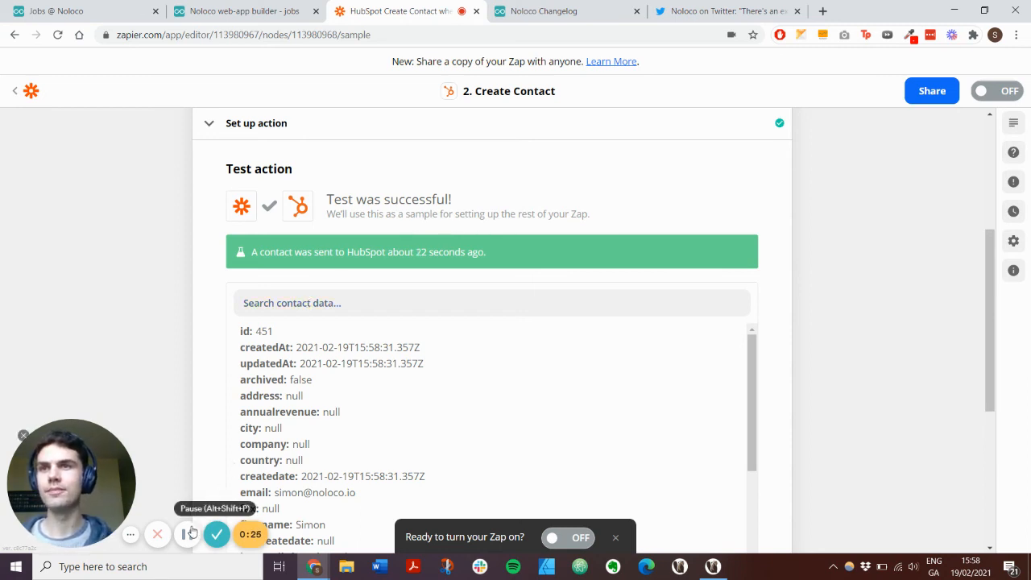
{"action": "left_click", "coordinate": [187, 535]}
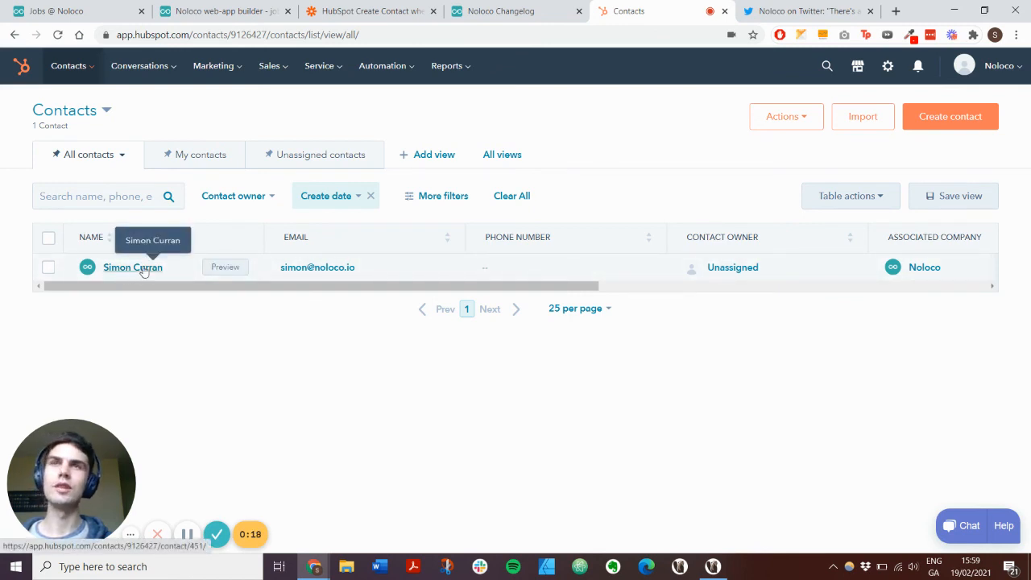
{"action": "scroll", "coordinate": [433, 274], "scroll_direction": "right", "scroll_amount": 3}
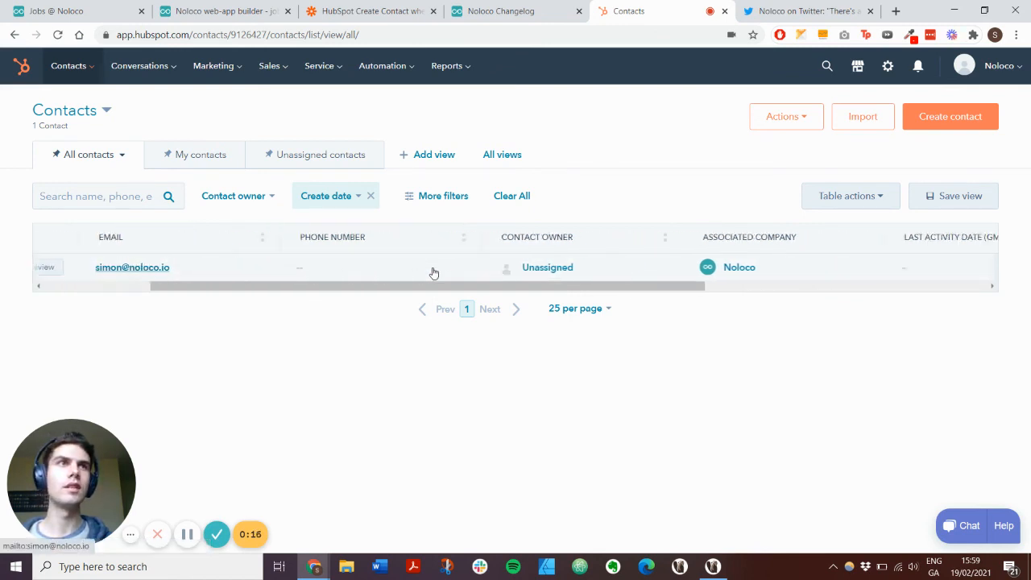
{"action": "scroll", "coordinate": [433, 274], "scroll_direction": "right", "scroll_amount": 5}
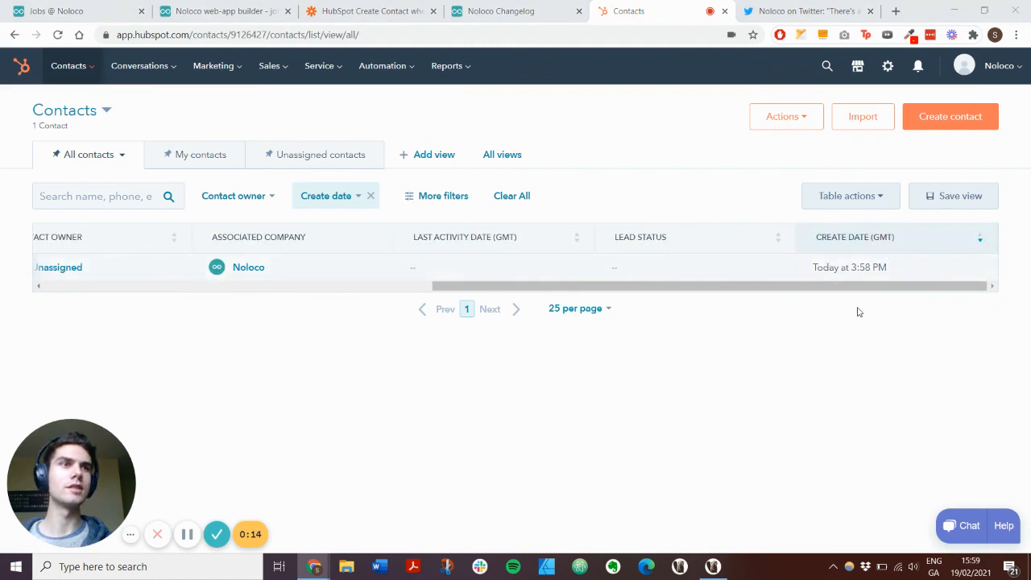